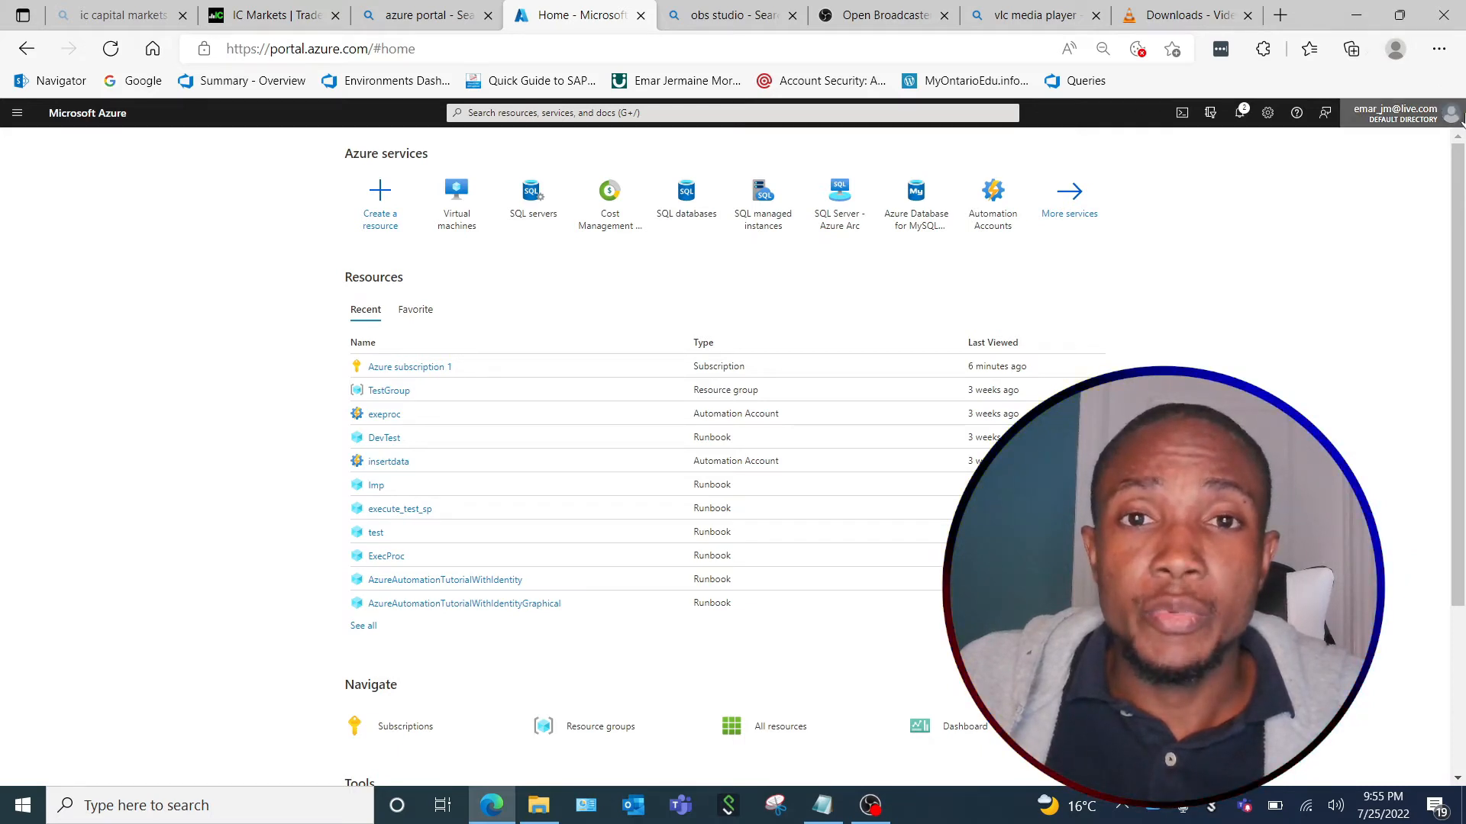
Start creating a new Azure virtual machine from the Virtual machines service.
{"action": "left_click", "coordinate": [498, 113]}
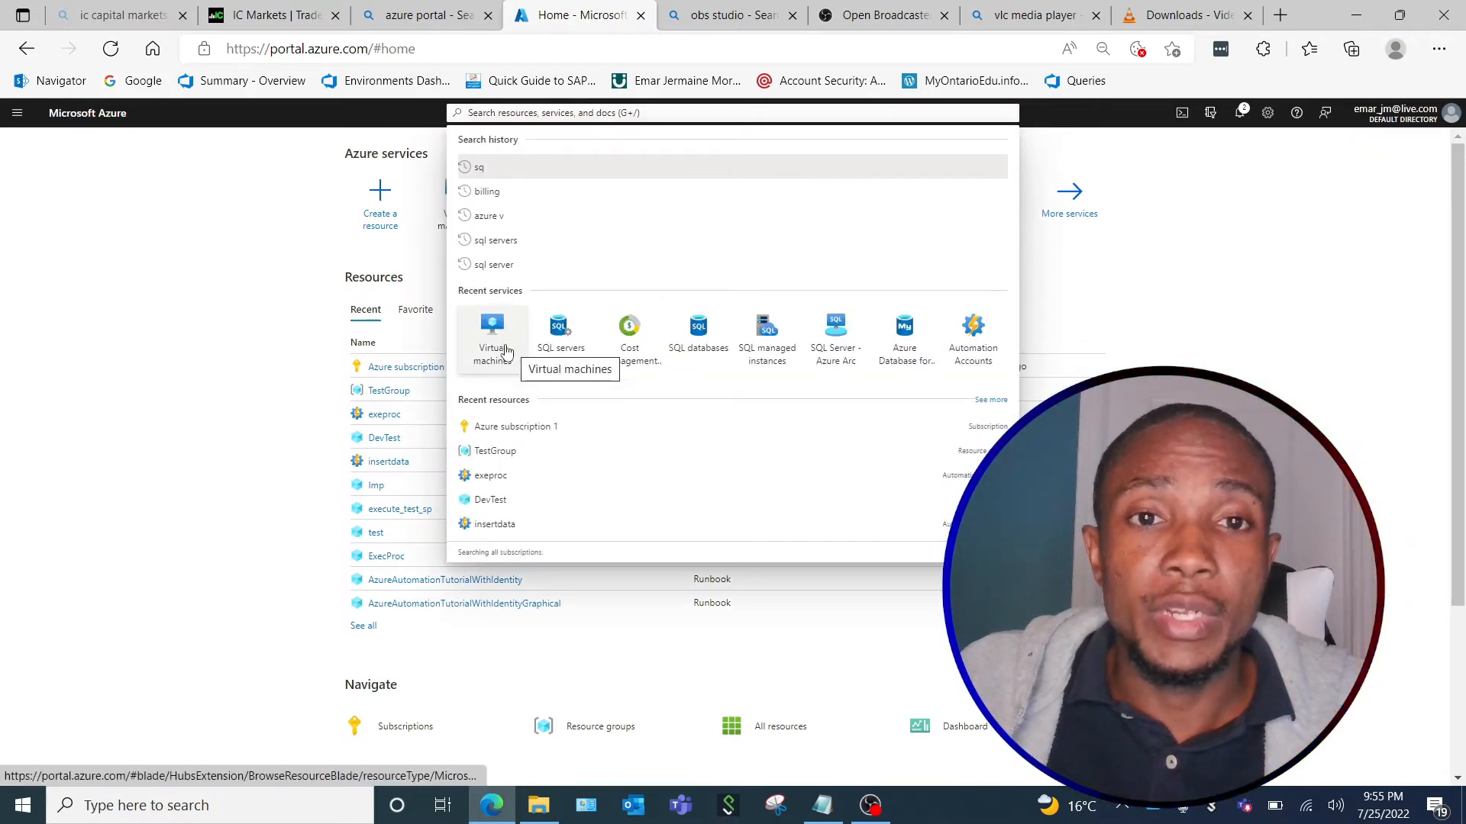
{"action": "left_click", "coordinate": [494, 333]}
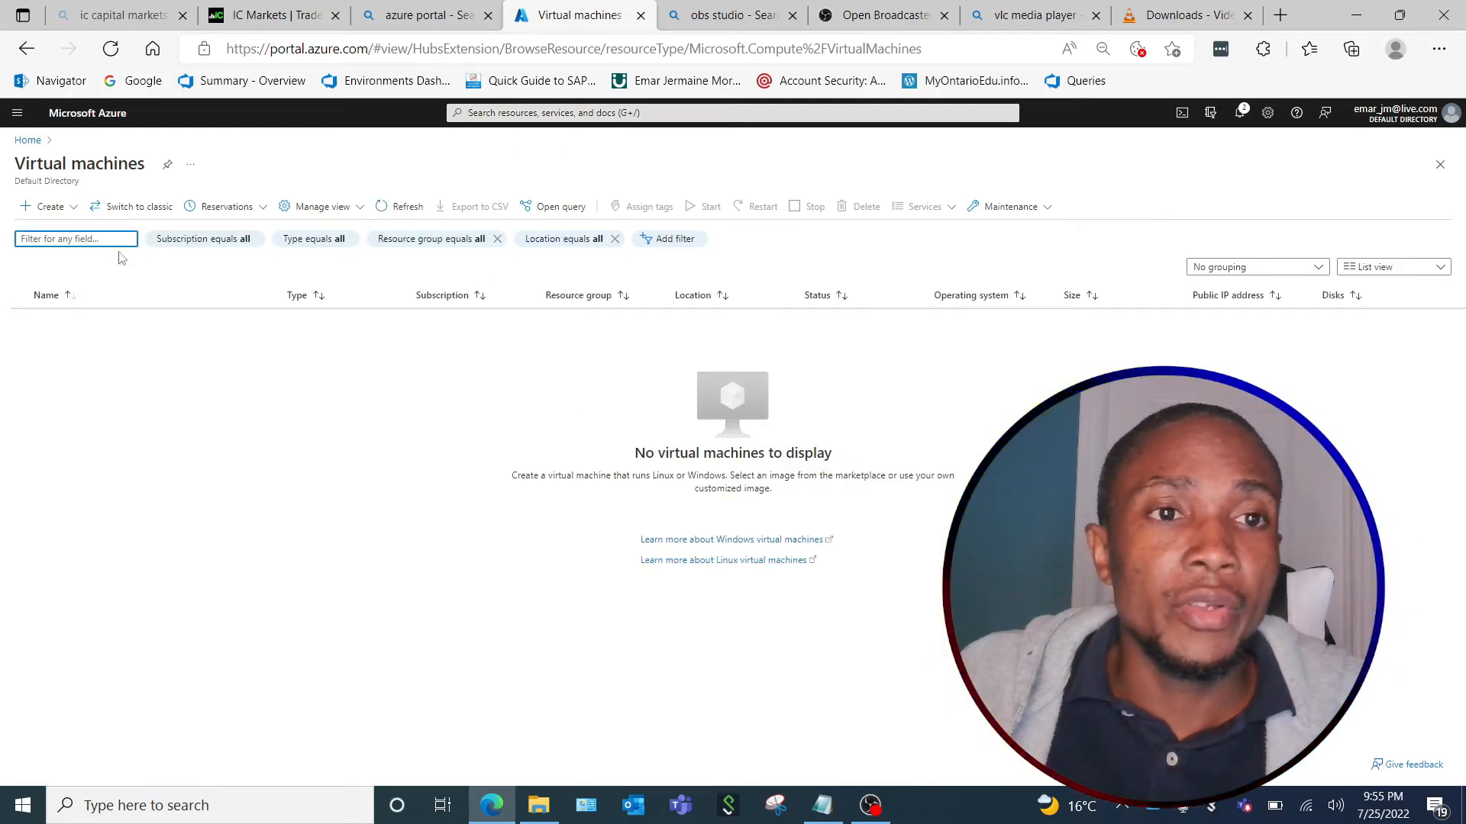
{"action": "left_click", "coordinate": [34, 208]}
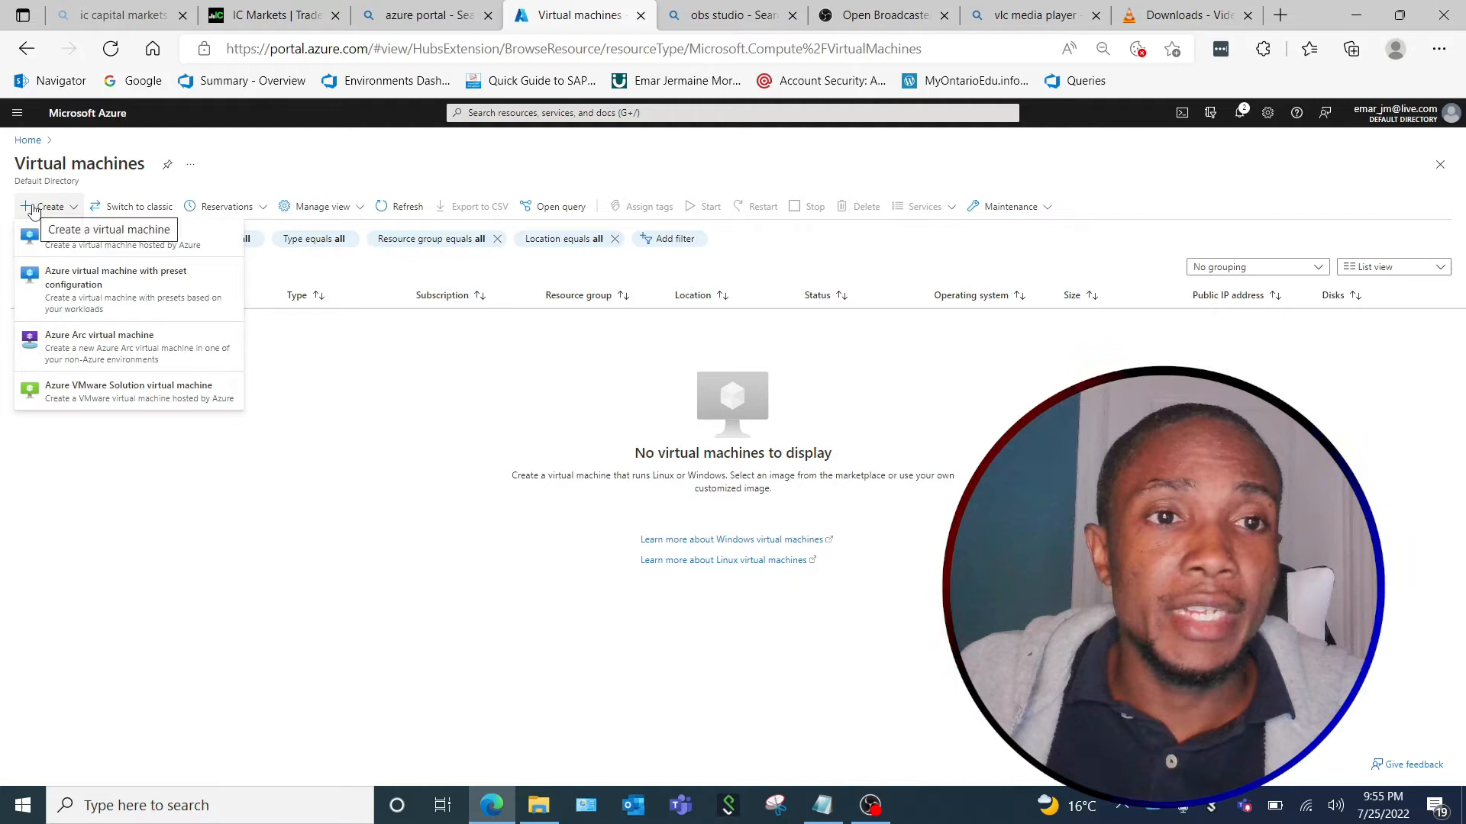
{"action": "left_click", "coordinate": [68, 243]}
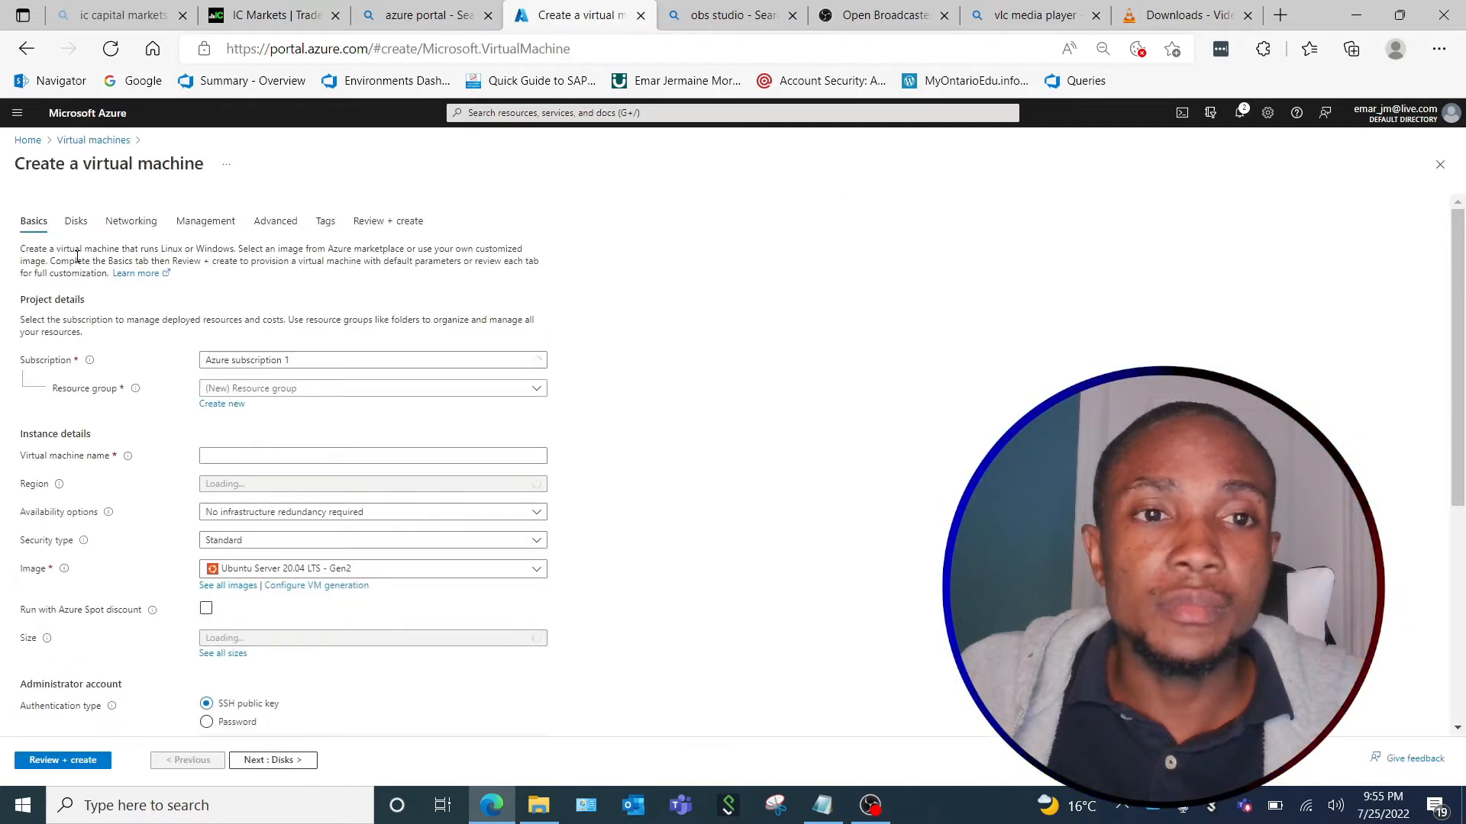
Assign the virtual machine to the existing TestGroup resource group and enter the virtual machine name.
{"action": "left_click", "coordinate": [492, 389]}
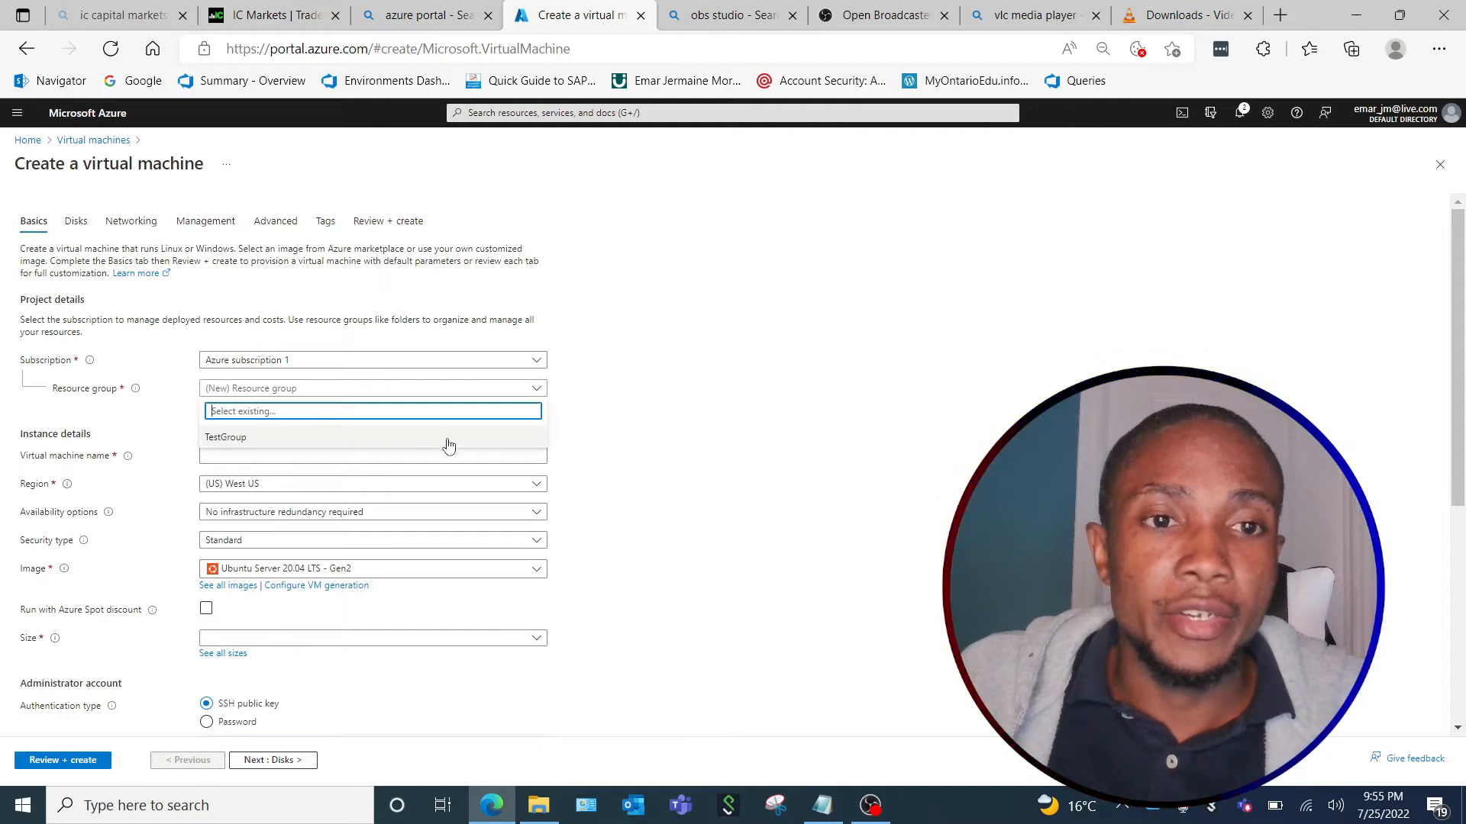
{"action": "left_click", "coordinate": [449, 445]}
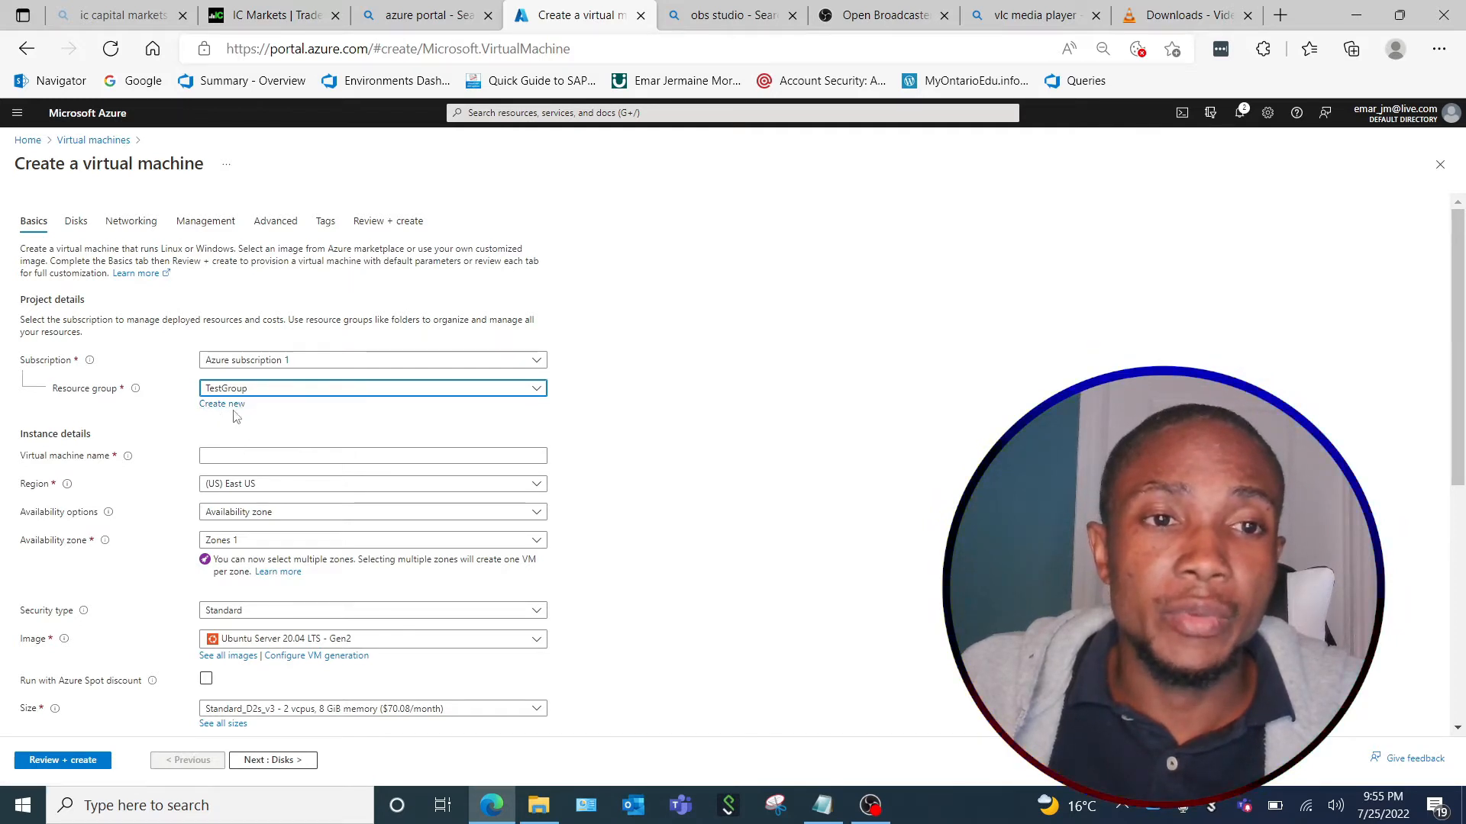
{"action": "left_click", "coordinate": [246, 456]}
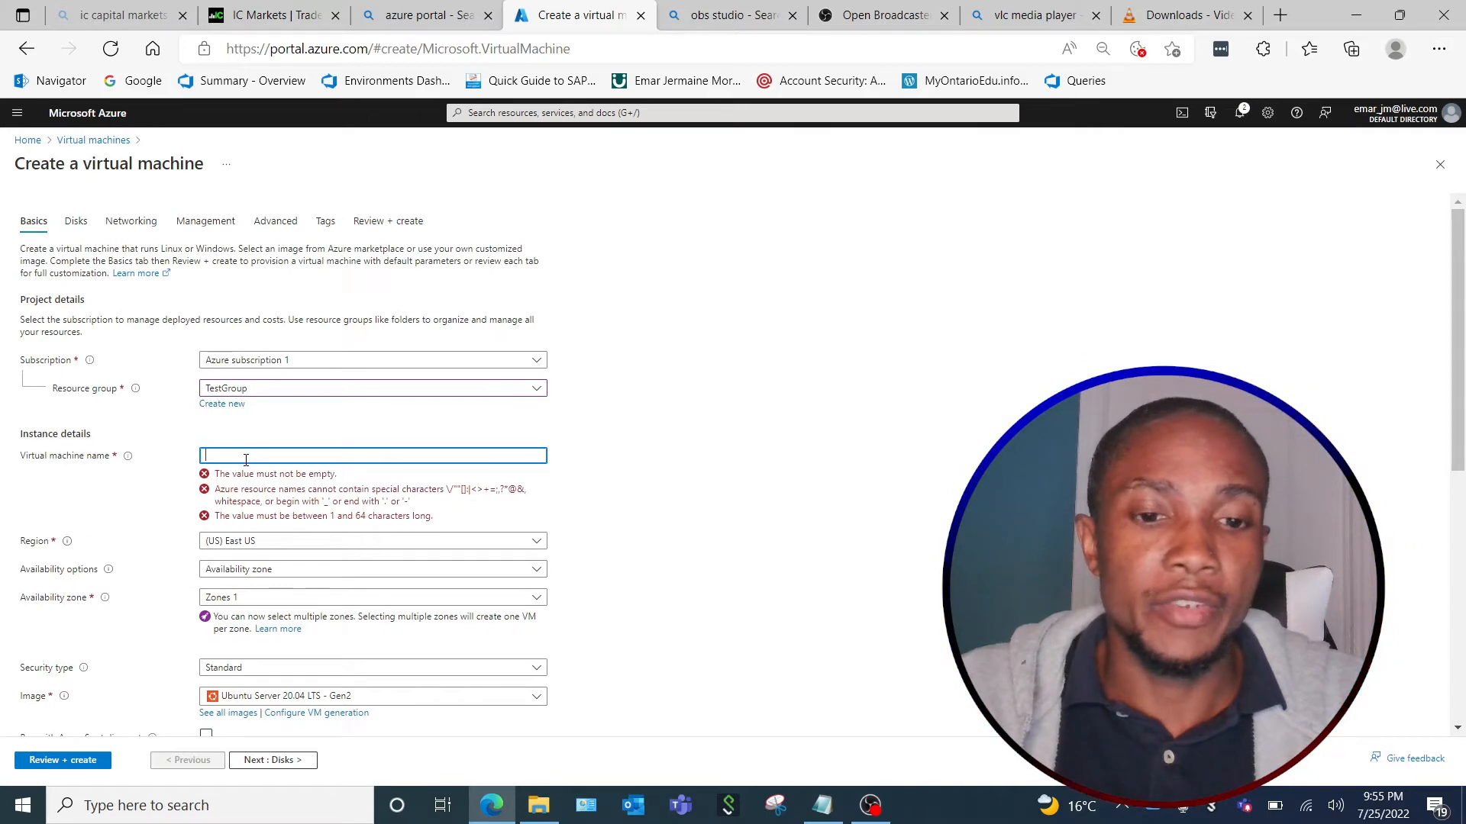
{"action": "type", "text": "emar"}
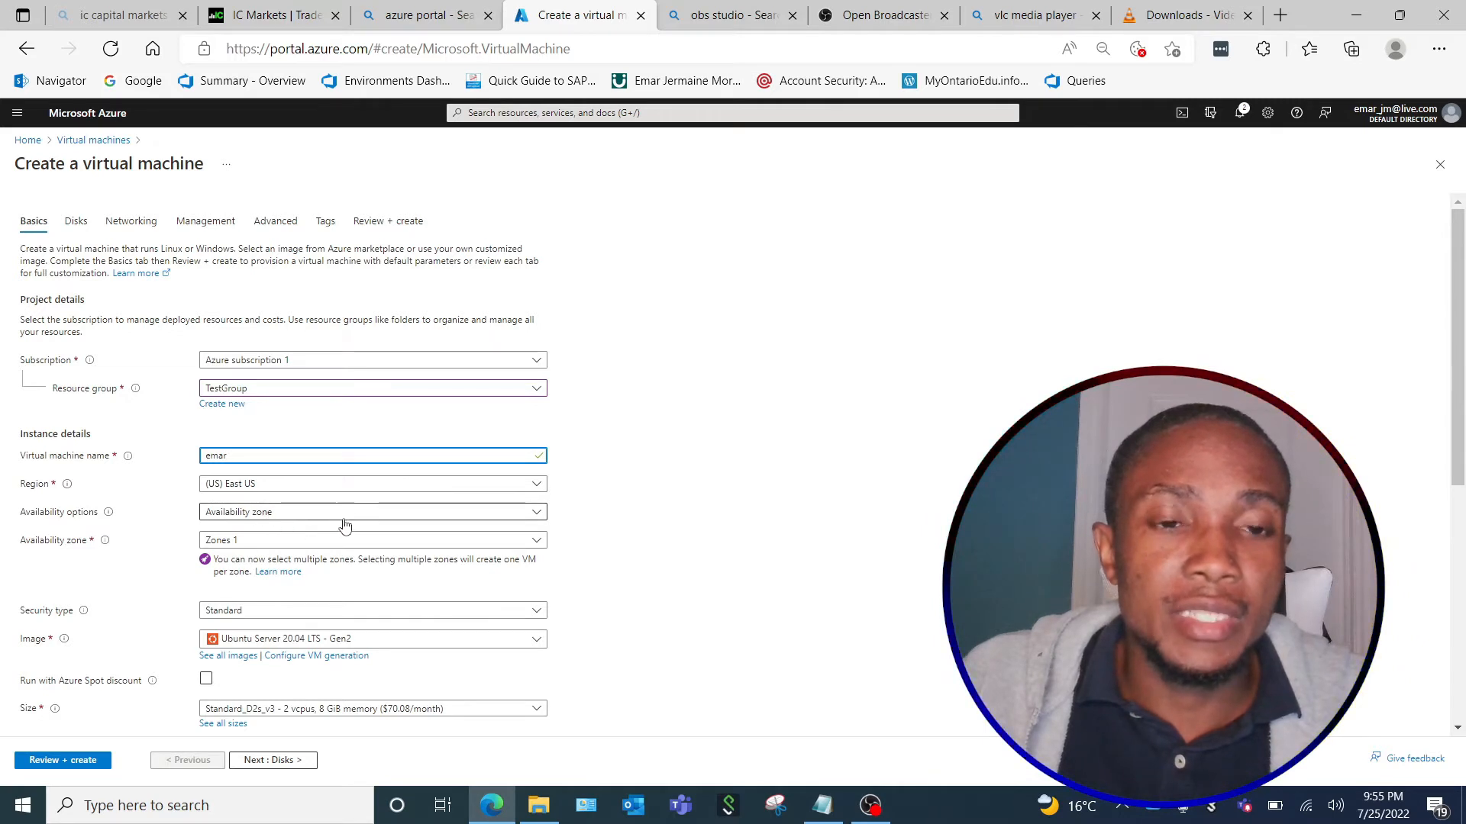
Set the image to Windows Server 2019 Datacenter - Gen2 and enable running with Azure Spot discount.
{"action": "left_click", "coordinate": [304, 613]}
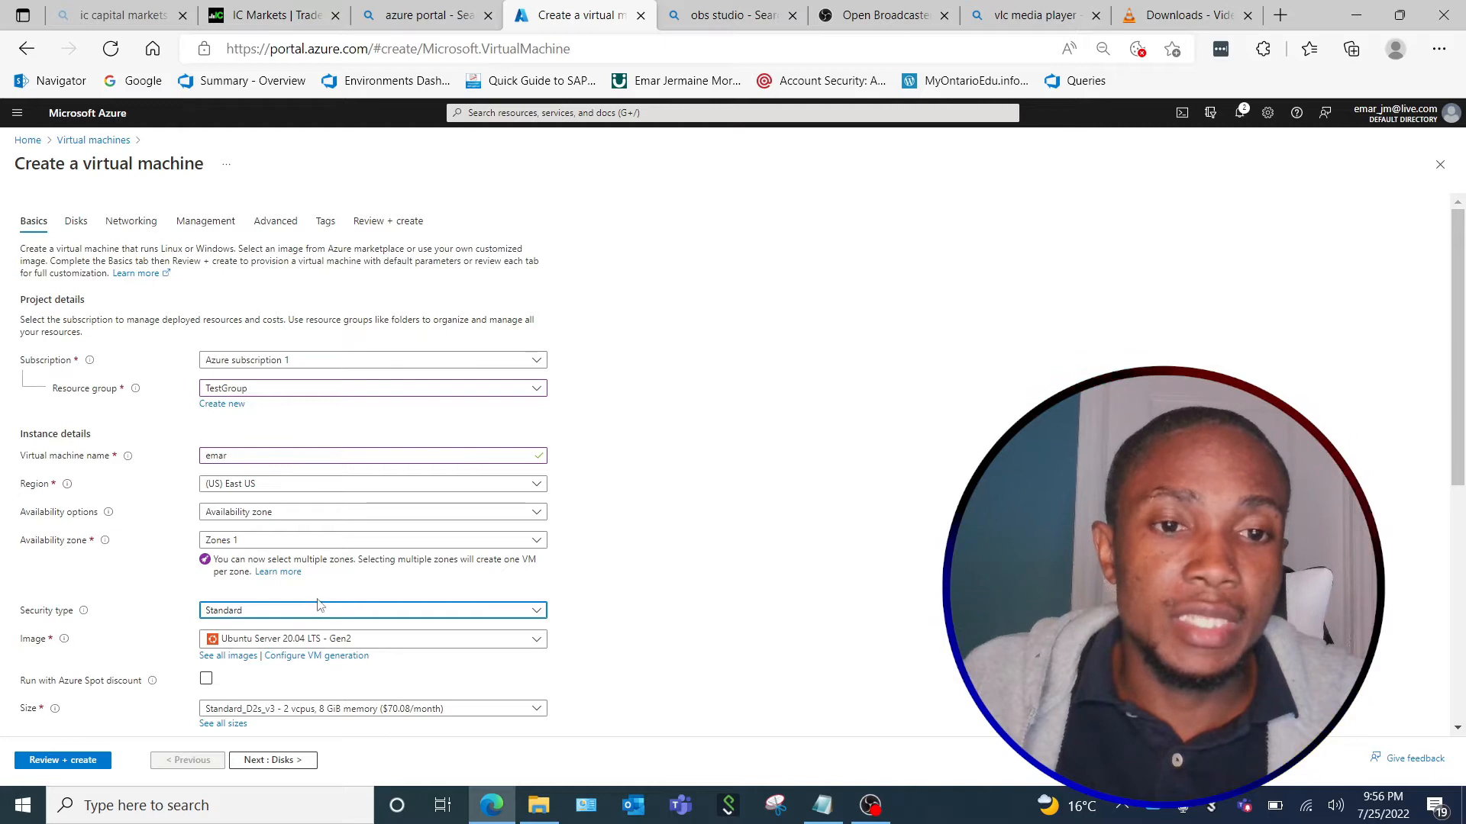
{"action": "scroll", "coordinate": [325, 603], "scroll_direction": "down", "scroll_amount": 1}
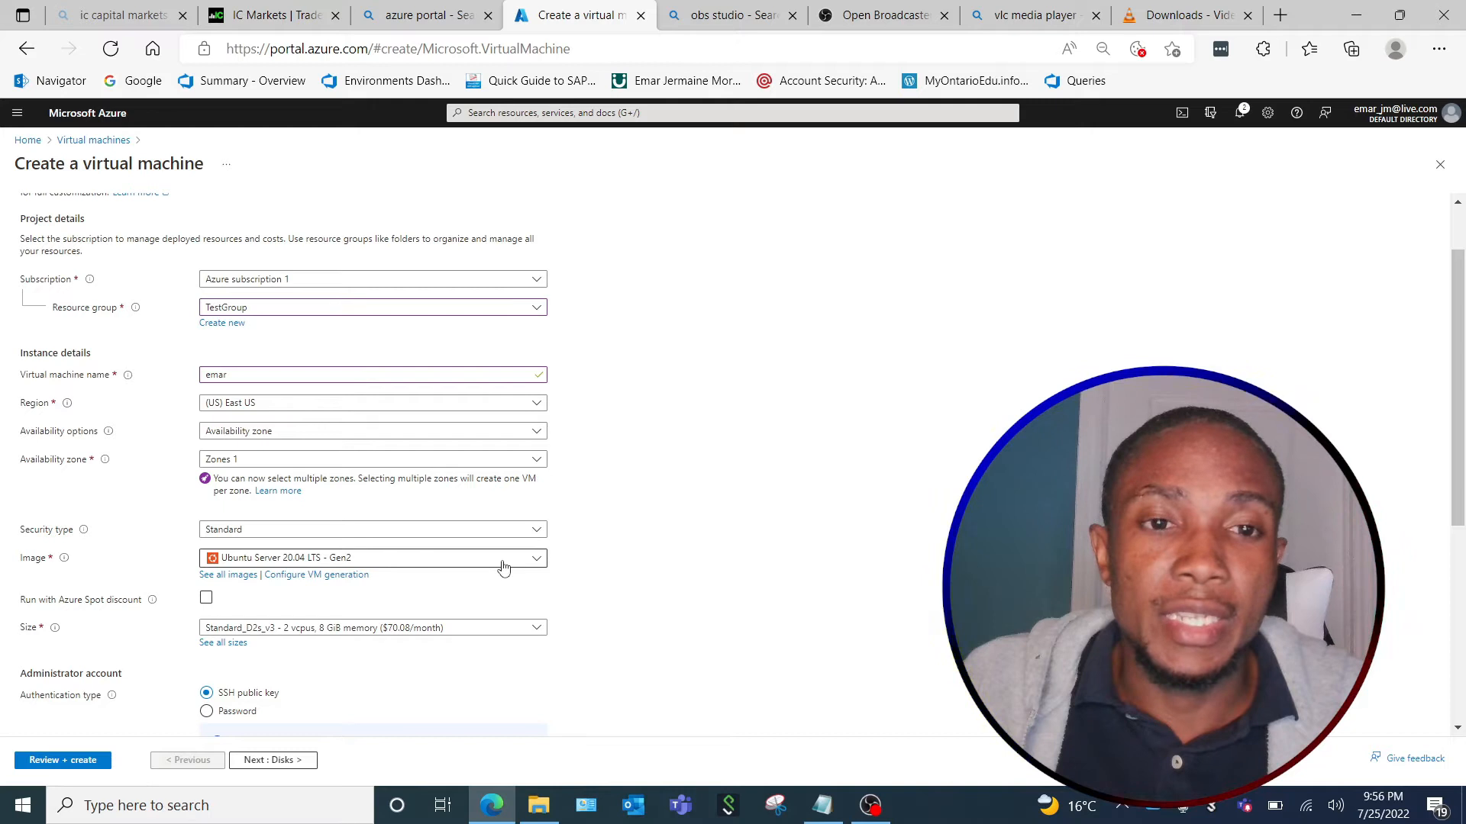
{"action": "left_click", "coordinate": [540, 562]}
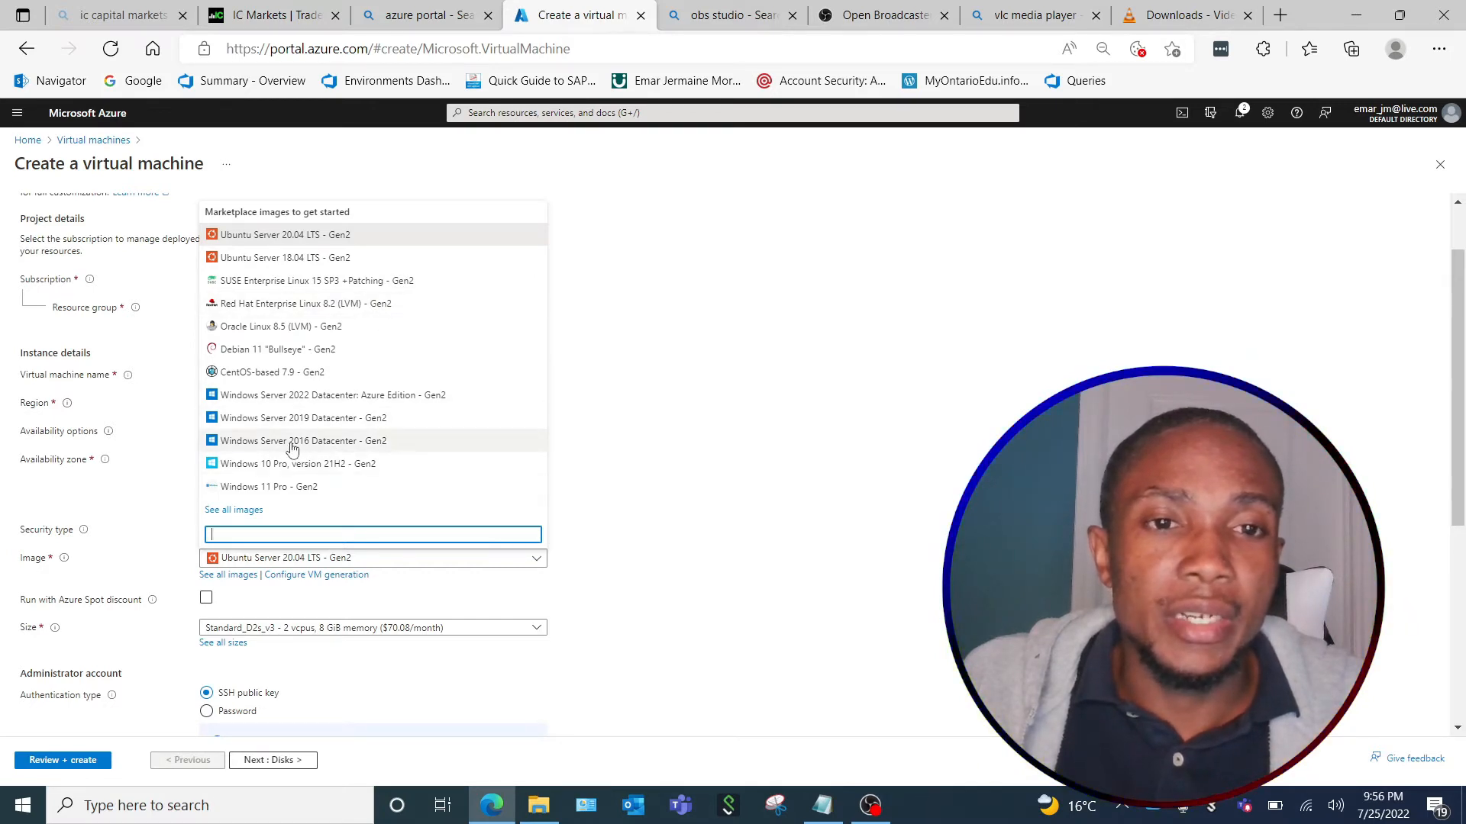
{"action": "left_click", "coordinate": [299, 420]}
{"action": "left_click", "coordinate": [206, 592]}
Choose the Standard_D2s_v3 size with 2 vcpus and 8 GiB memory for the virtual machine.
{"action": "scroll", "coordinate": [415, 602], "scroll_direction": "down", "scroll_amount": 2}
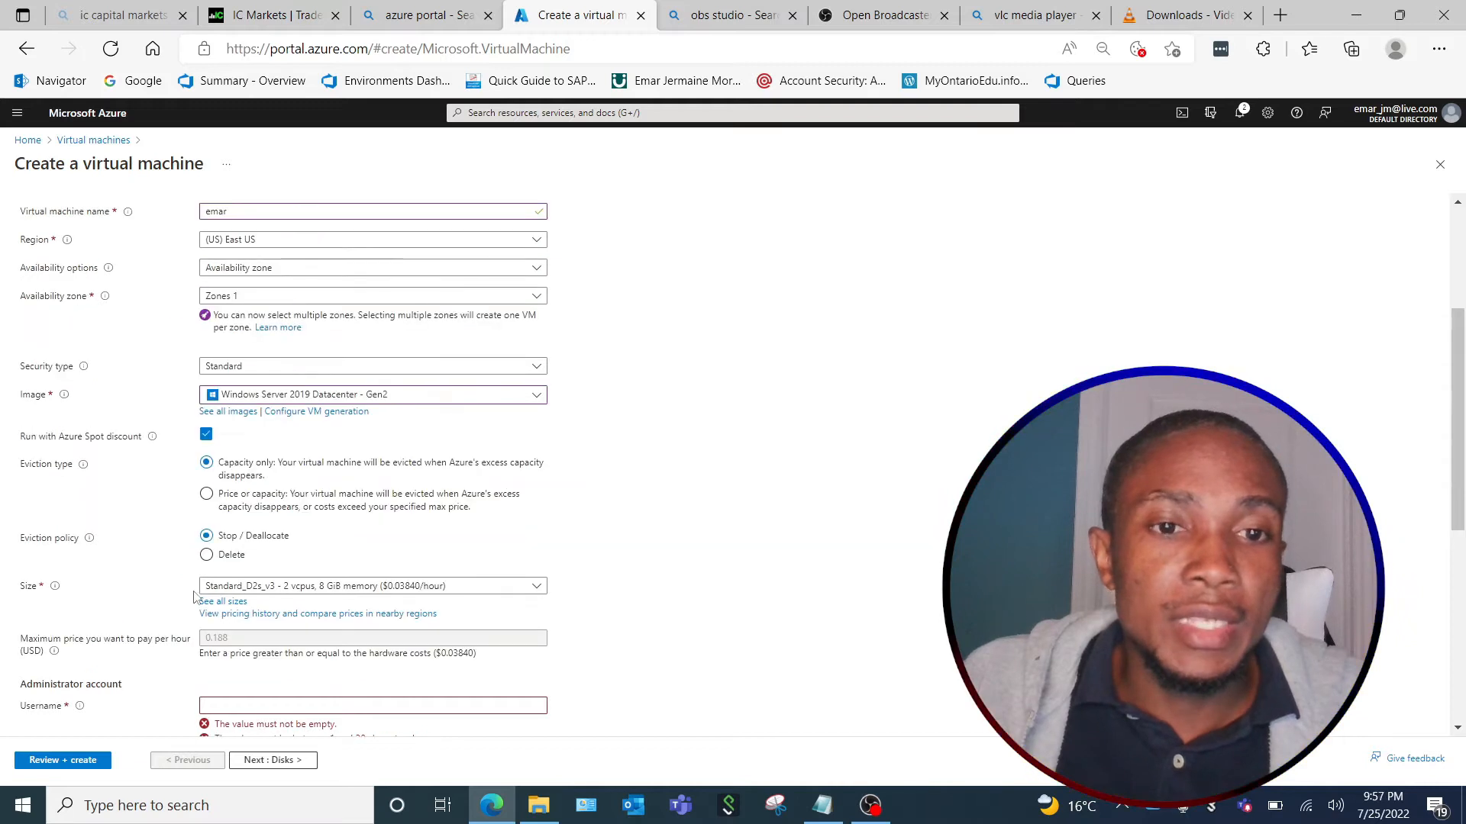
{"action": "left_click", "coordinate": [534, 586]}
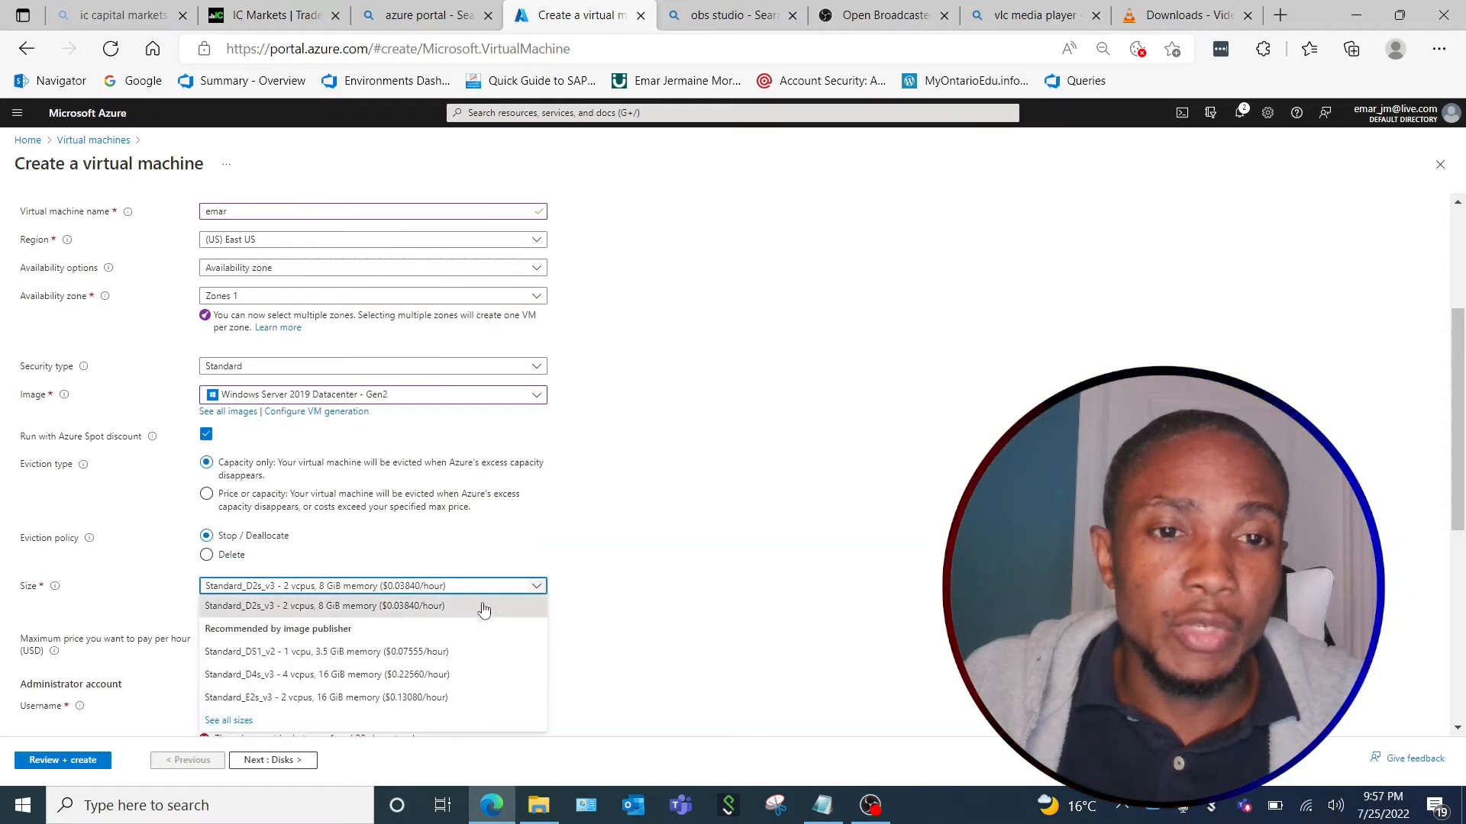
{"action": "left_click", "coordinate": [334, 606]}
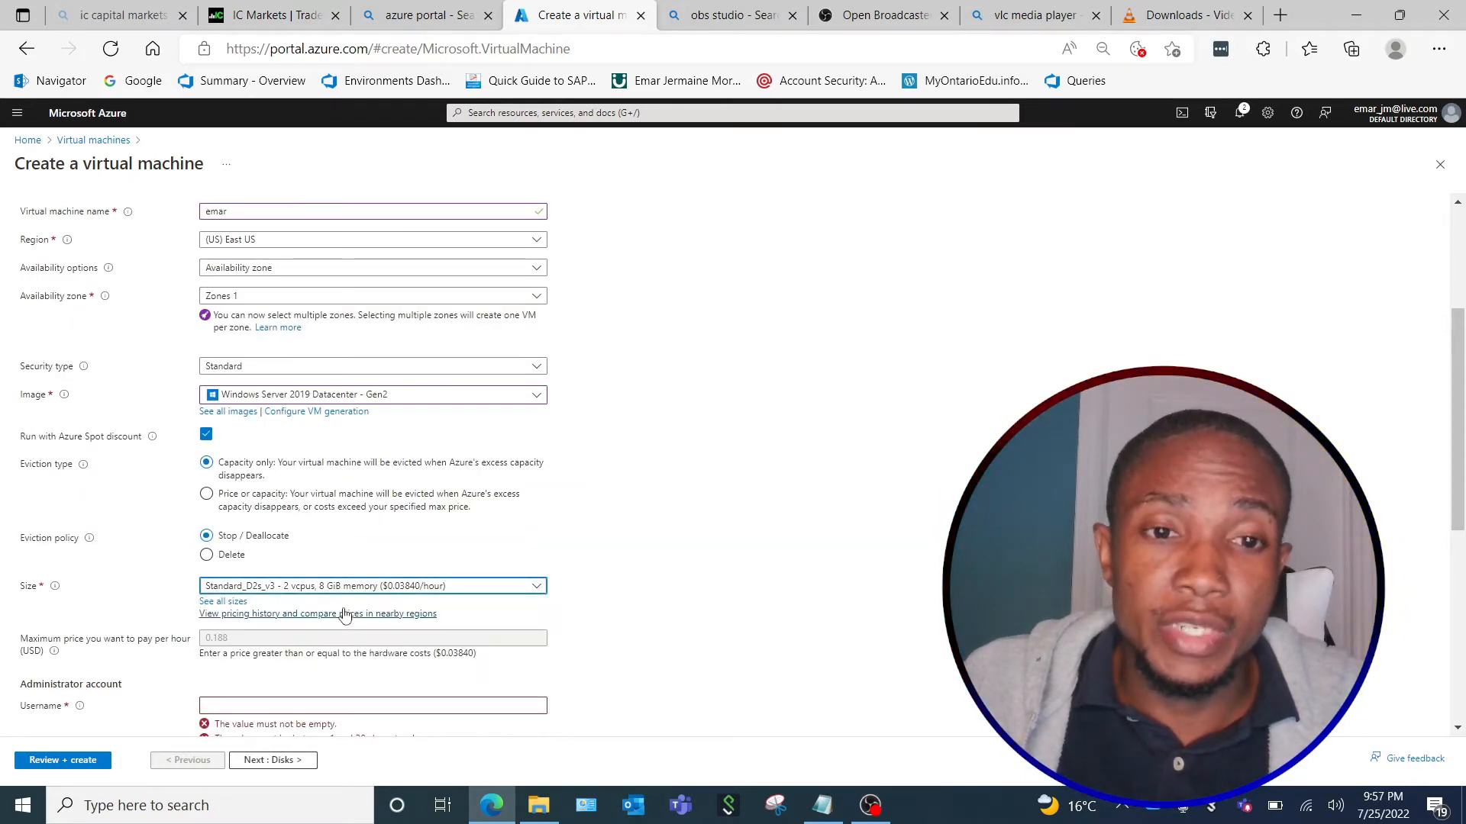
Fill in the administrator account's username, then enter and confirm its password.
{"action": "scroll", "coordinate": [372, 611], "scroll_direction": "down", "scroll_amount": 3}
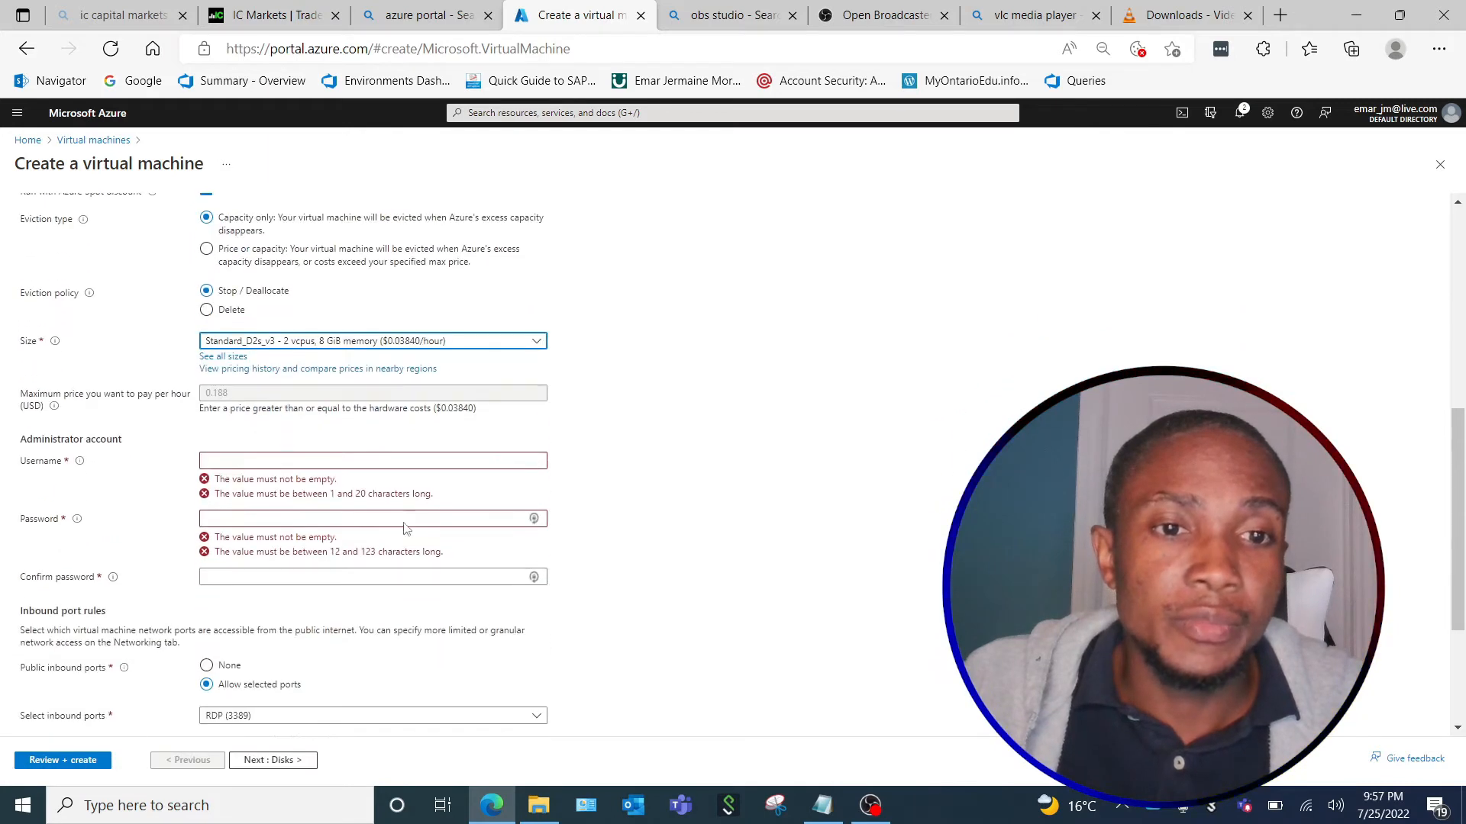
{"action": "left_click", "coordinate": [226, 462]}
{"action": "type", "text": "emar"}
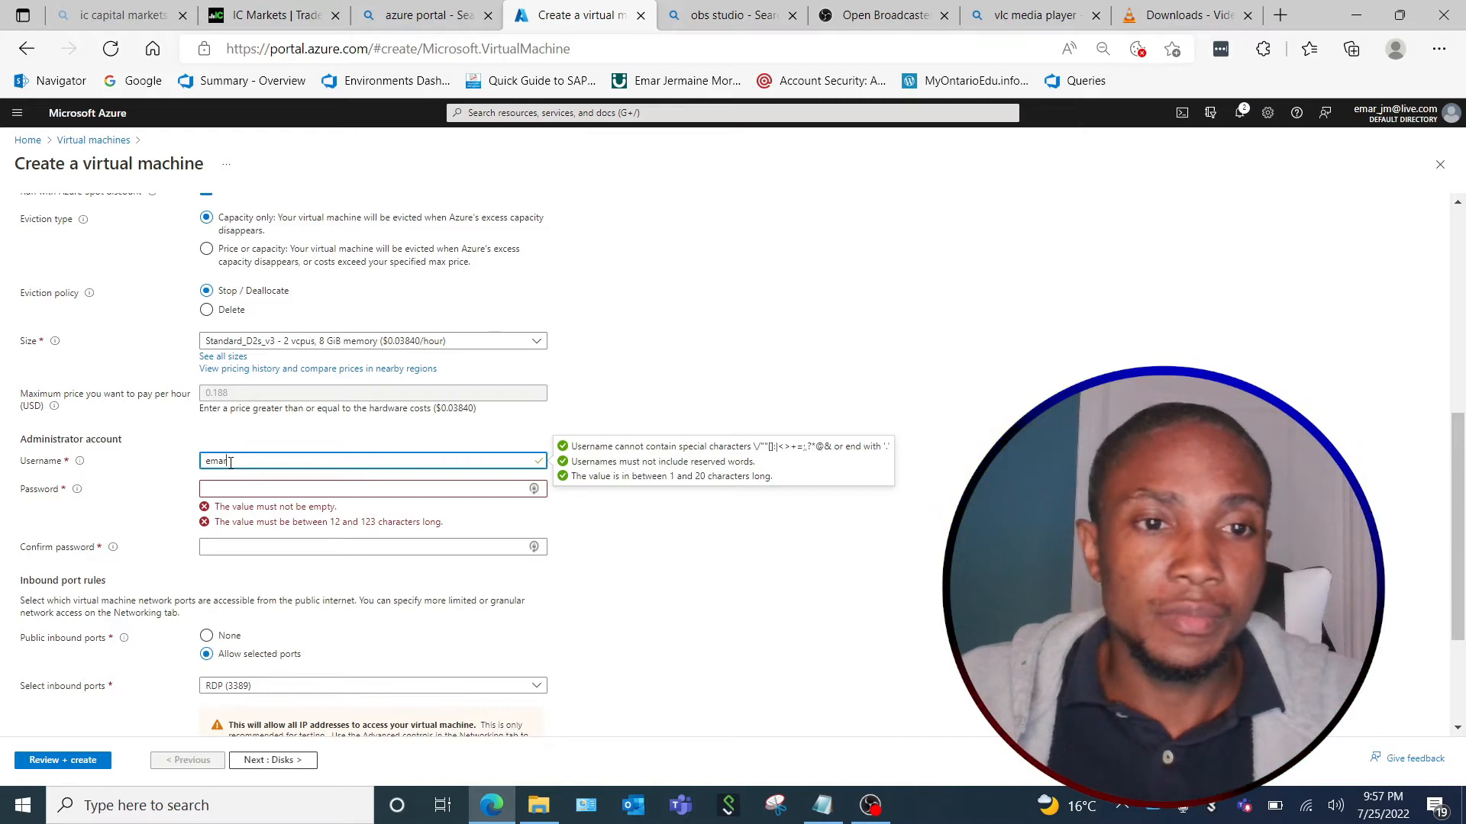
{"action": "left_click", "coordinate": [231, 489]}
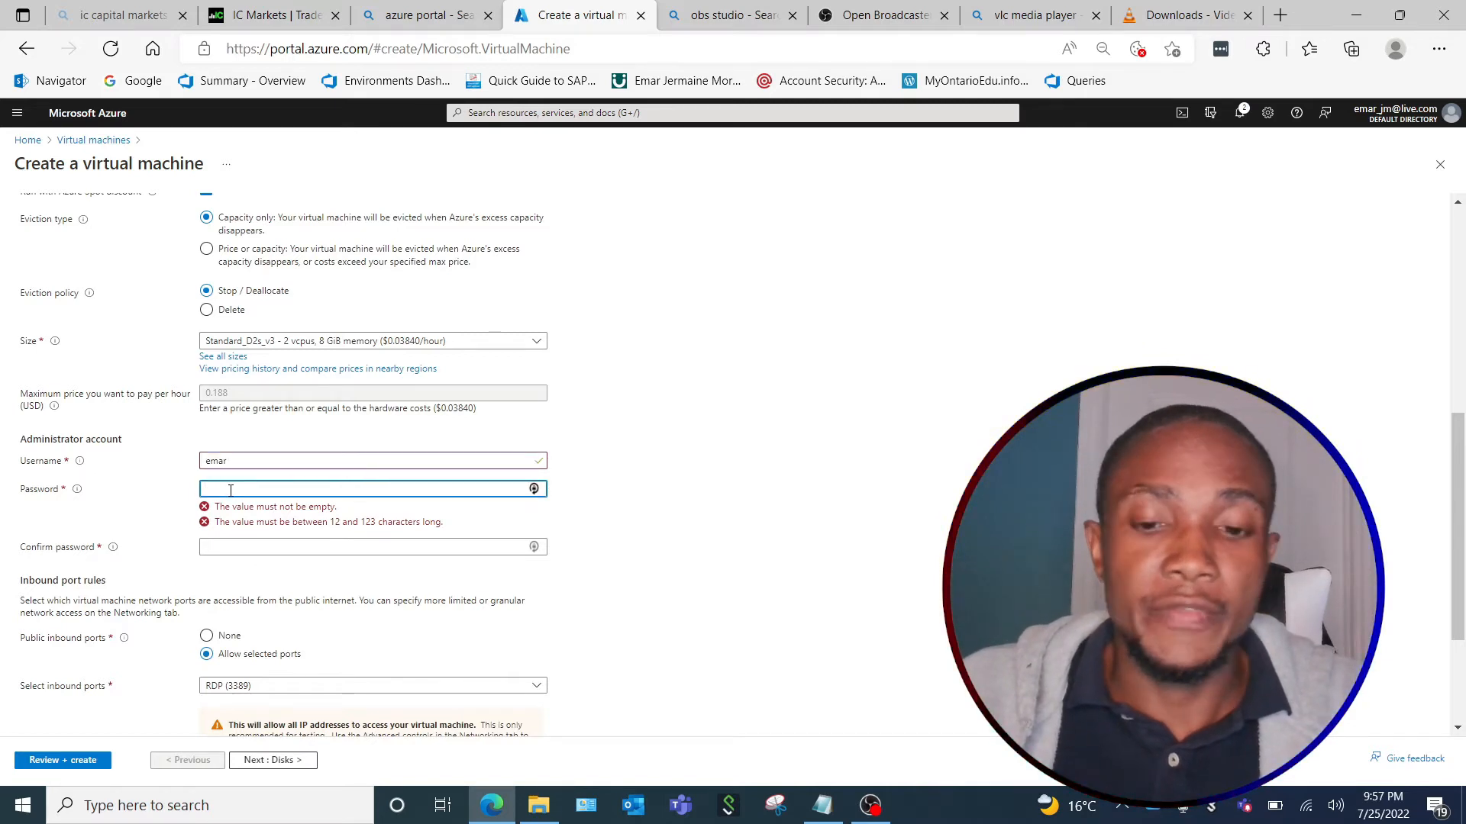
{"action": "type", "text": "•••••••••••"}
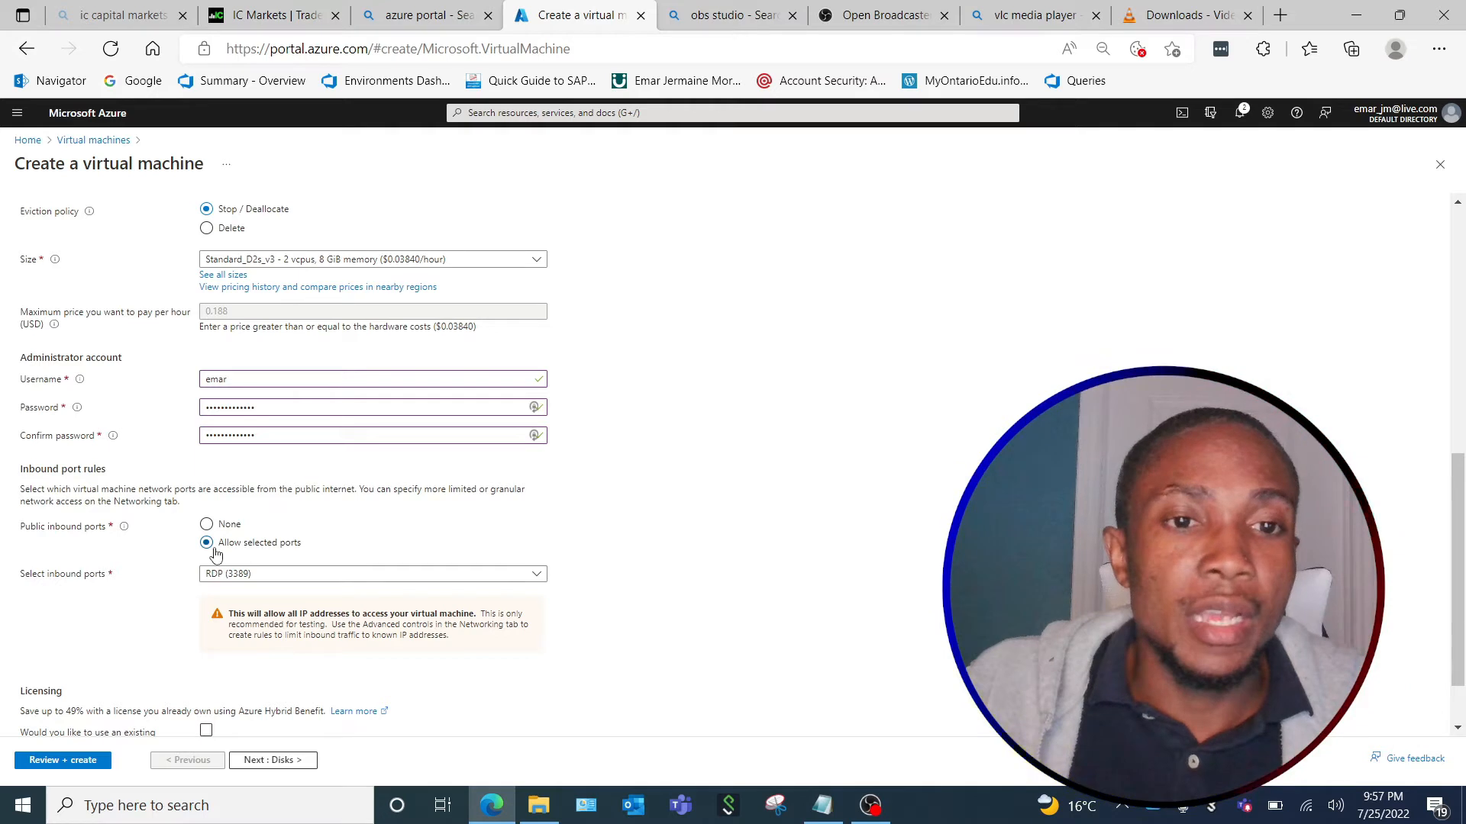
Review the selectable public inbound ports and the option to use an existing Windows Server license.
{"action": "left_click", "coordinate": [537, 577]}
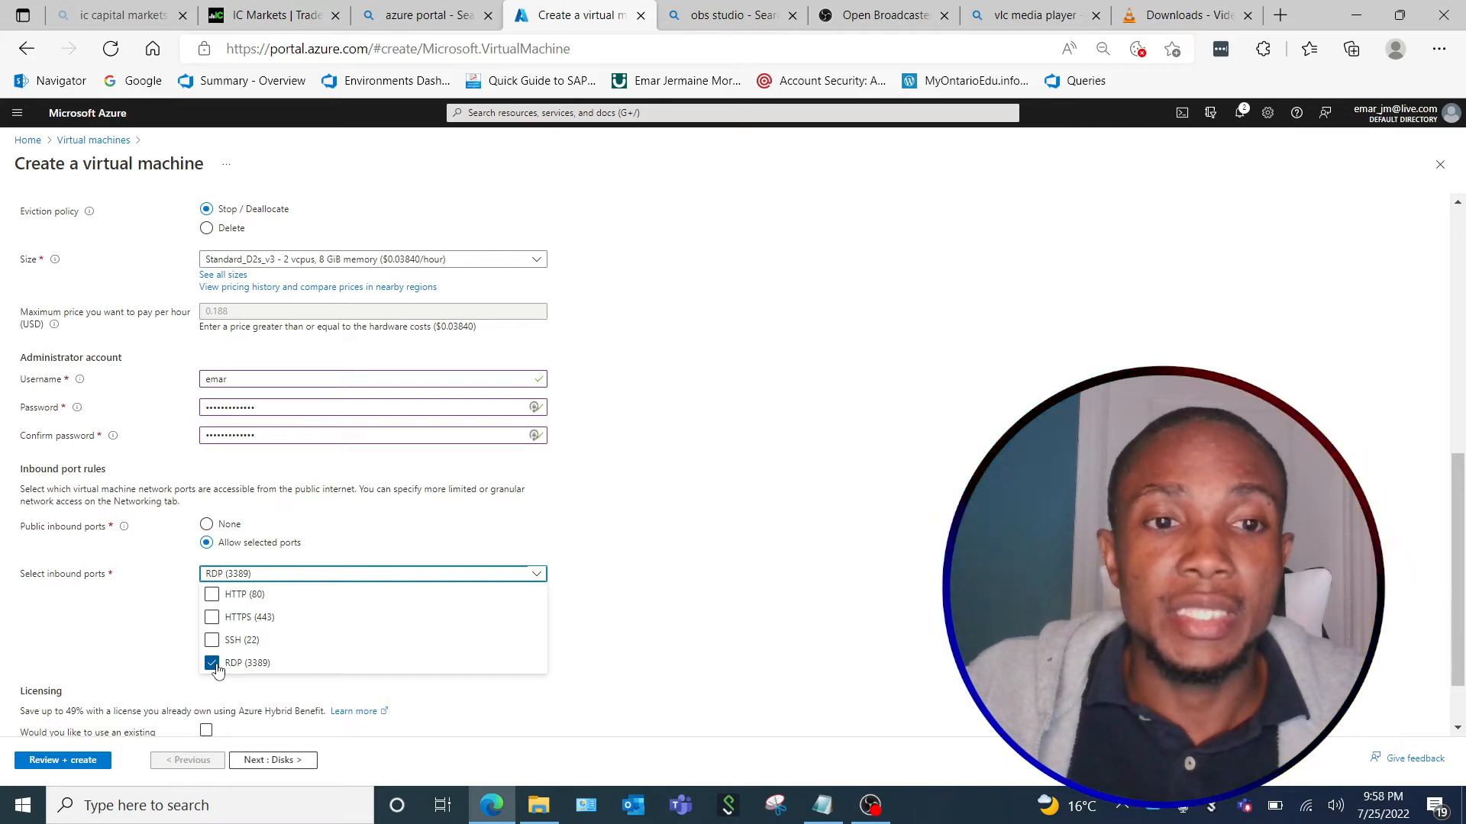
{"action": "left_click", "coordinate": [216, 616]}
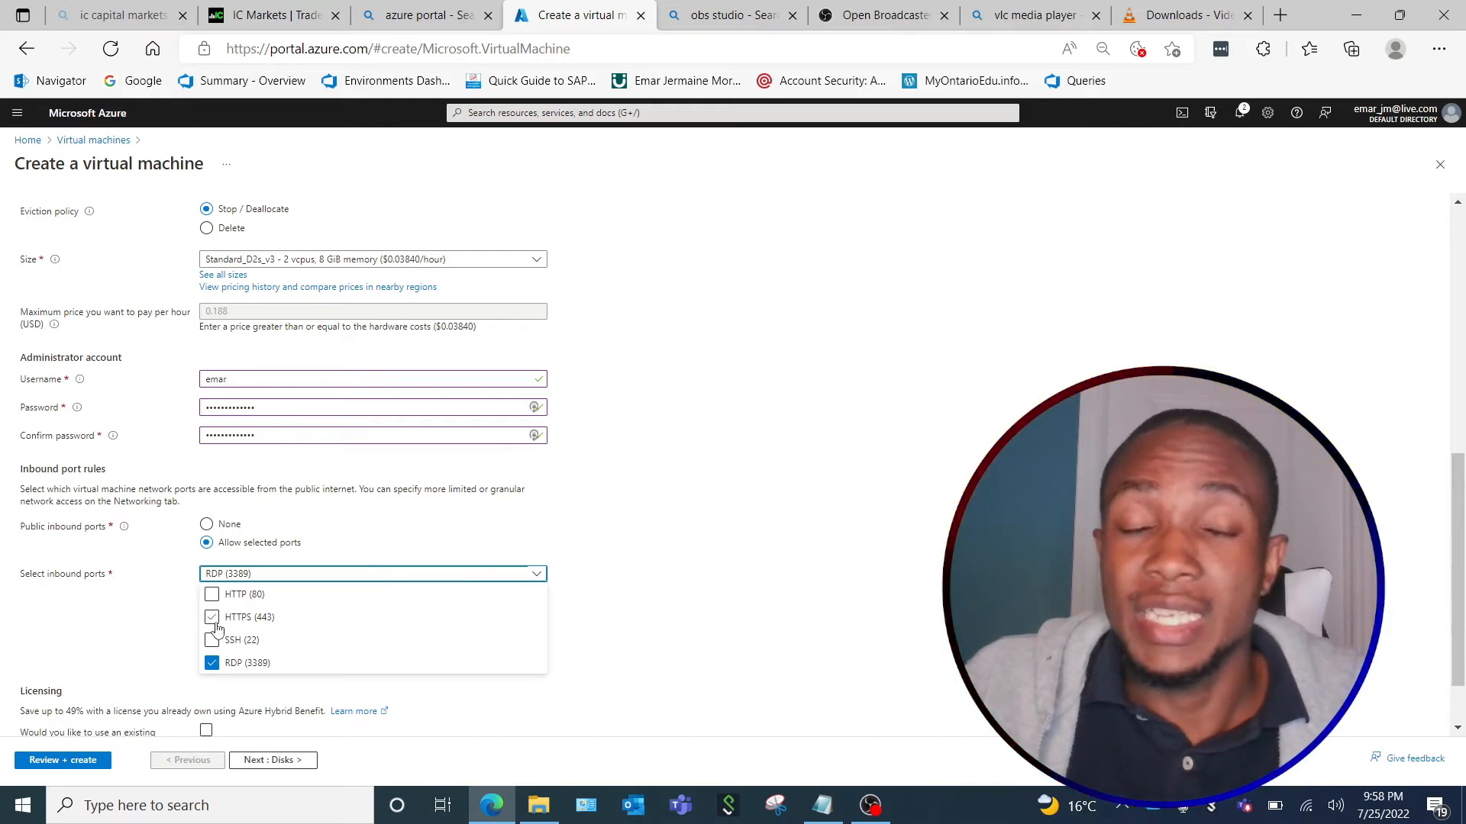
{"action": "scroll", "coordinate": [216, 628], "scroll_direction": "down", "scroll_amount": 1}
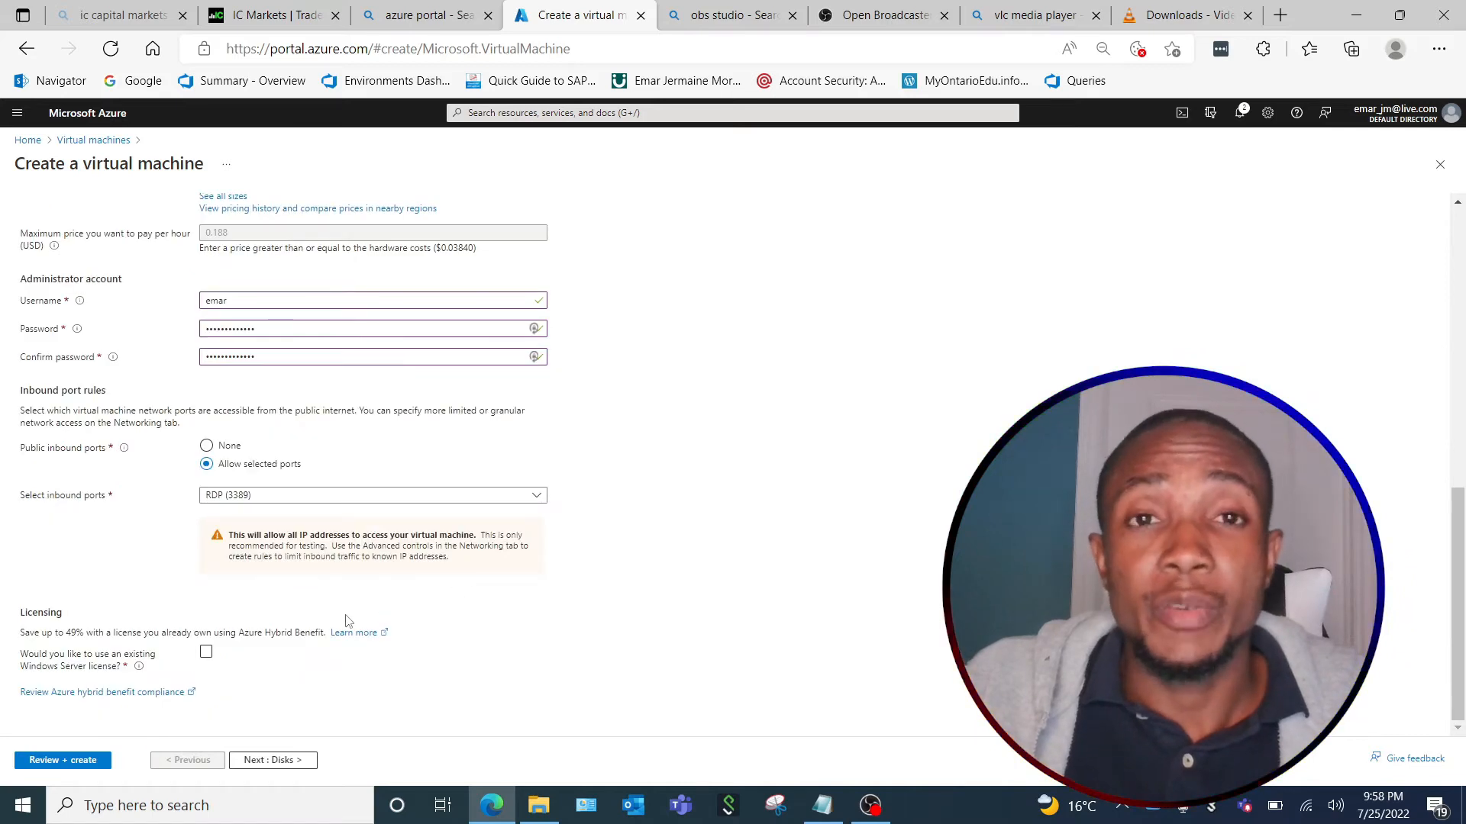
{"action": "left_click", "coordinate": [206, 654]}
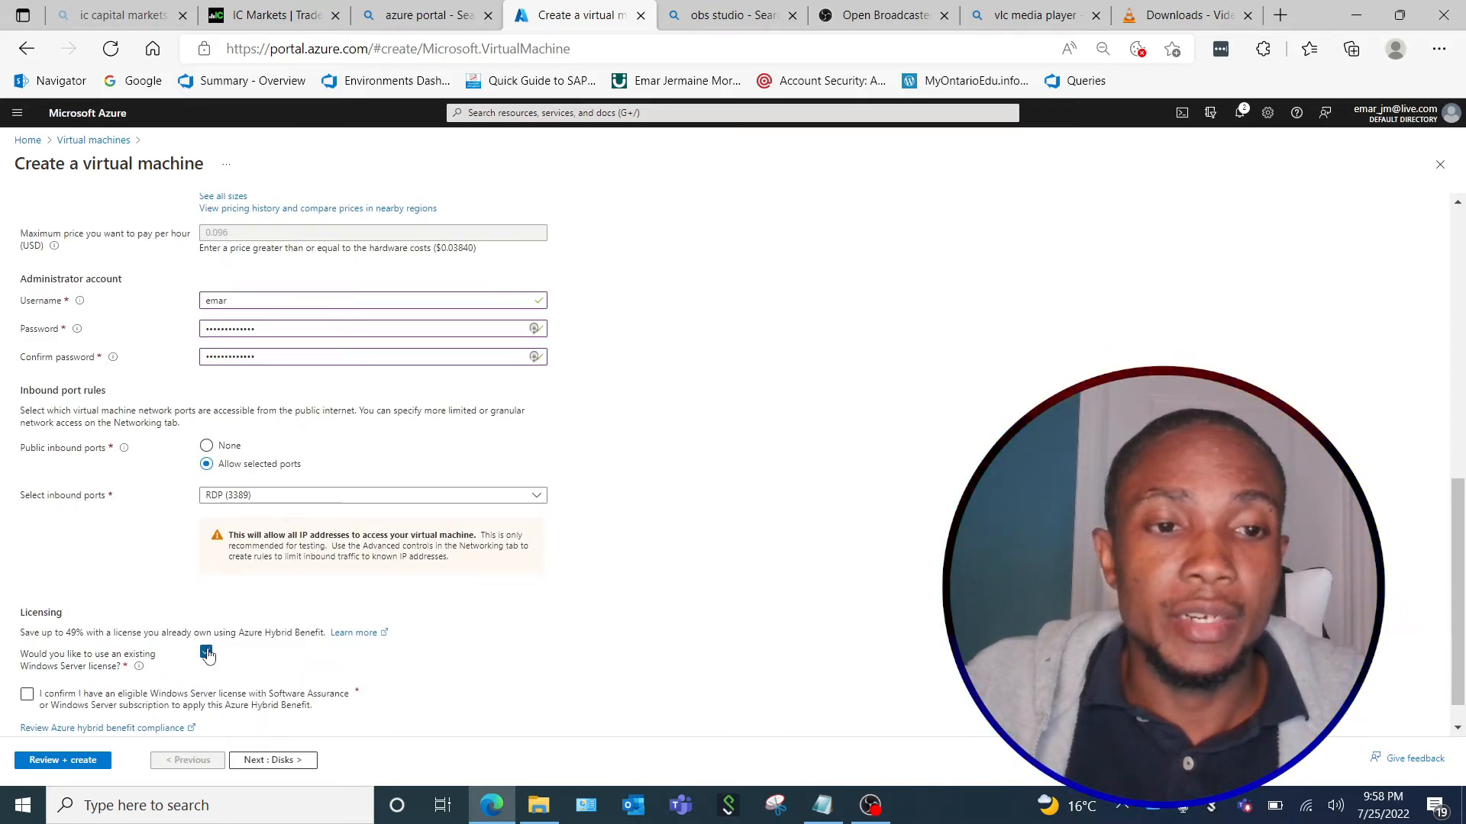
{"action": "left_click", "coordinate": [207, 652]}
Go on to the disk settings and review the available OS disk types.
{"action": "left_click", "coordinate": [268, 761]}
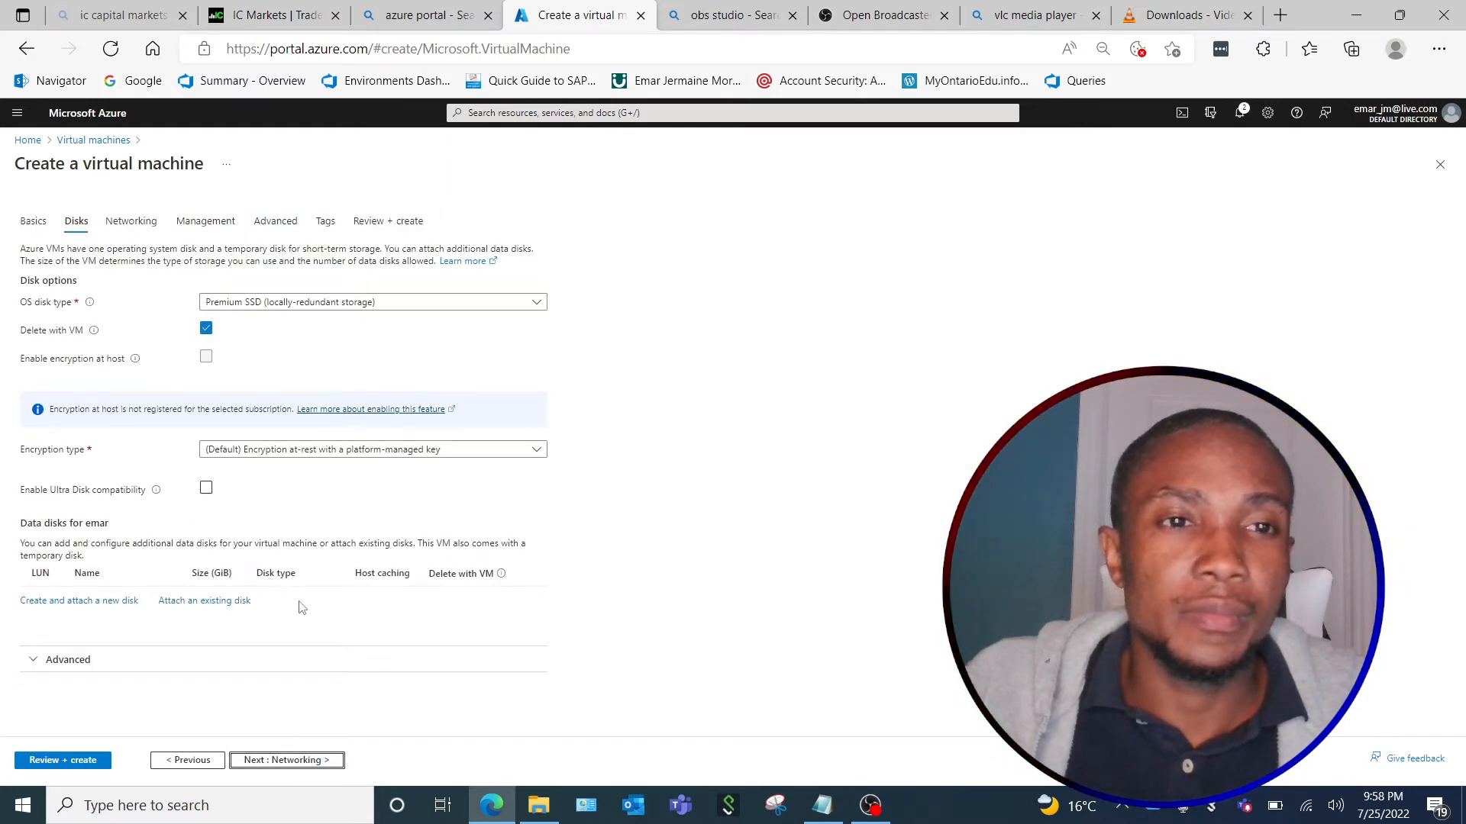
{"action": "left_click", "coordinate": [537, 303]}
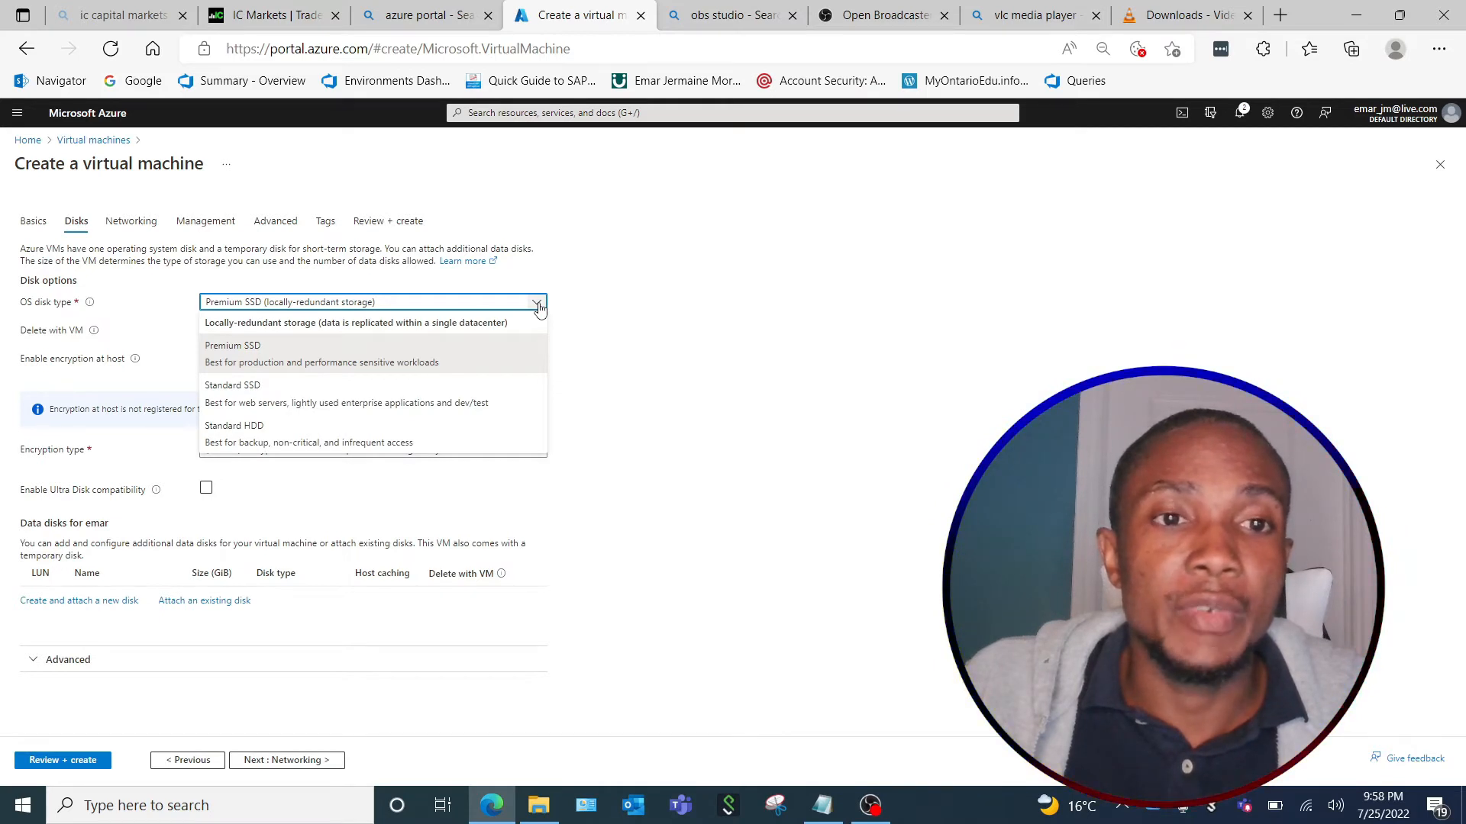
{"action": "left_click", "coordinate": [538, 304]}
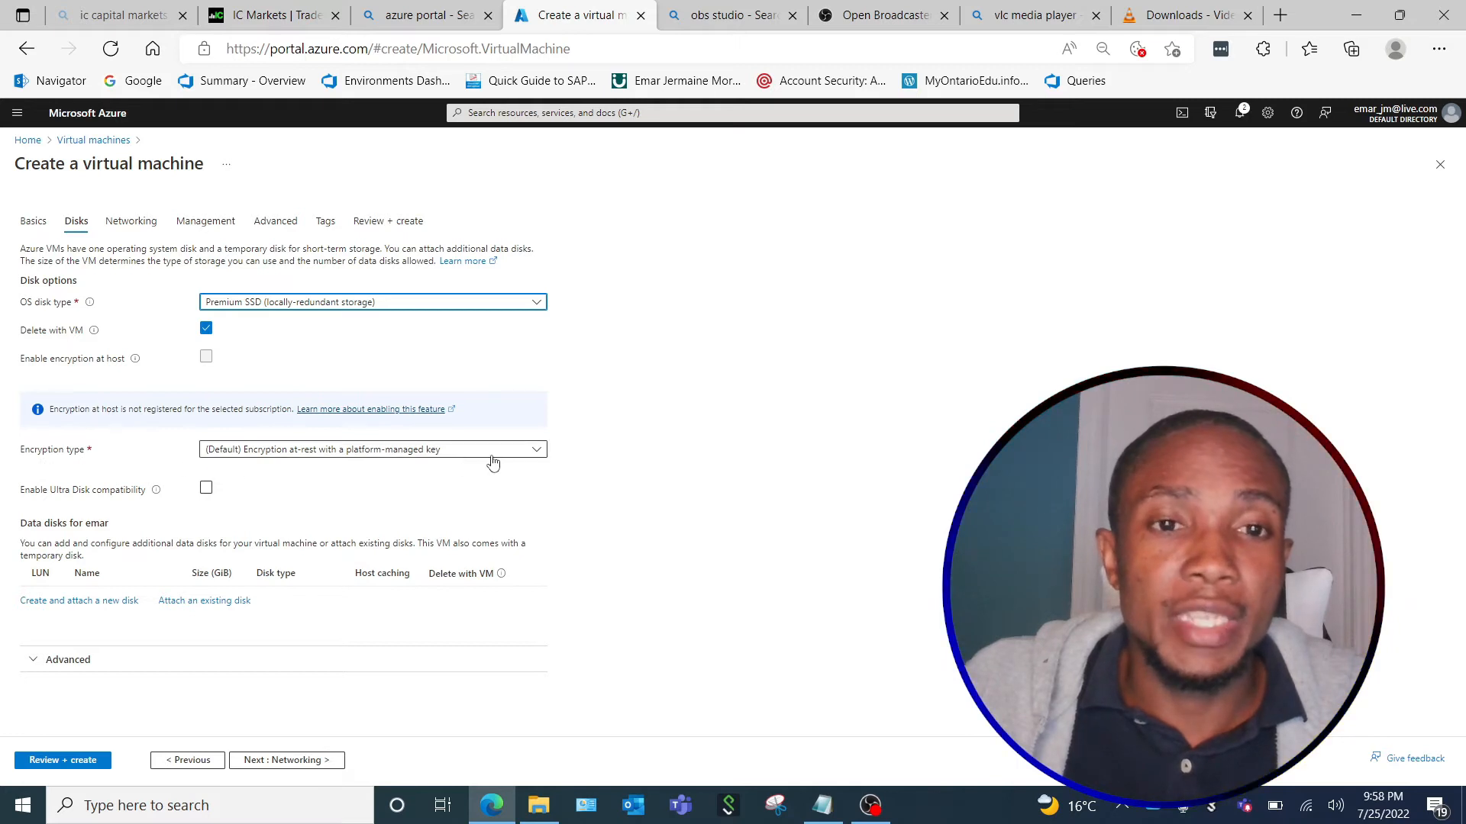
Go on to the networking settings and review the network interface, inbound ports and load balancing options.
{"action": "left_click", "coordinate": [293, 765]}
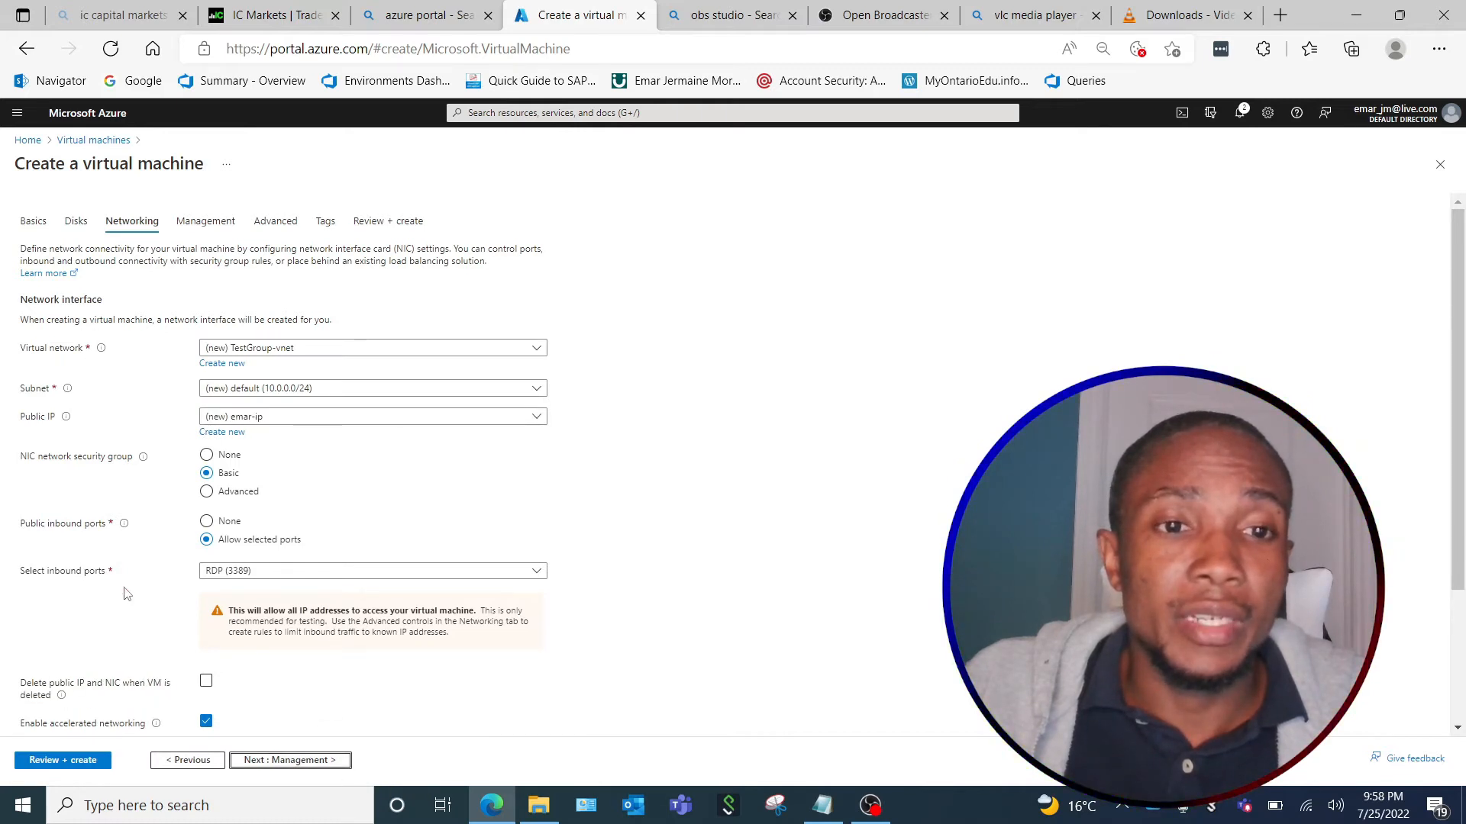
{"action": "scroll", "coordinate": [386, 569], "scroll_direction": "down", "scroll_amount": 1}
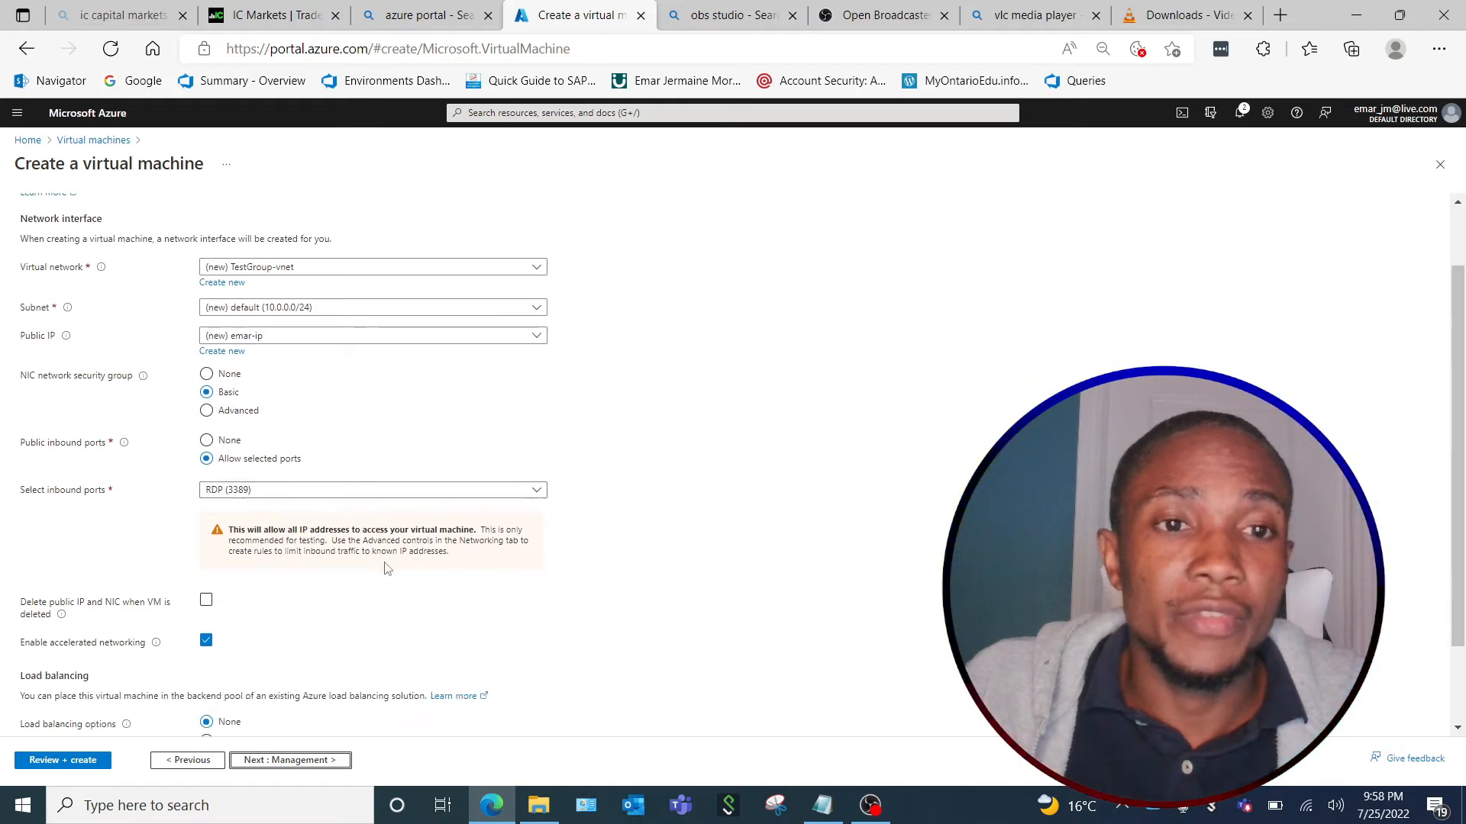
{"action": "scroll", "coordinate": [386, 568], "scroll_direction": "down", "scroll_amount": 1}
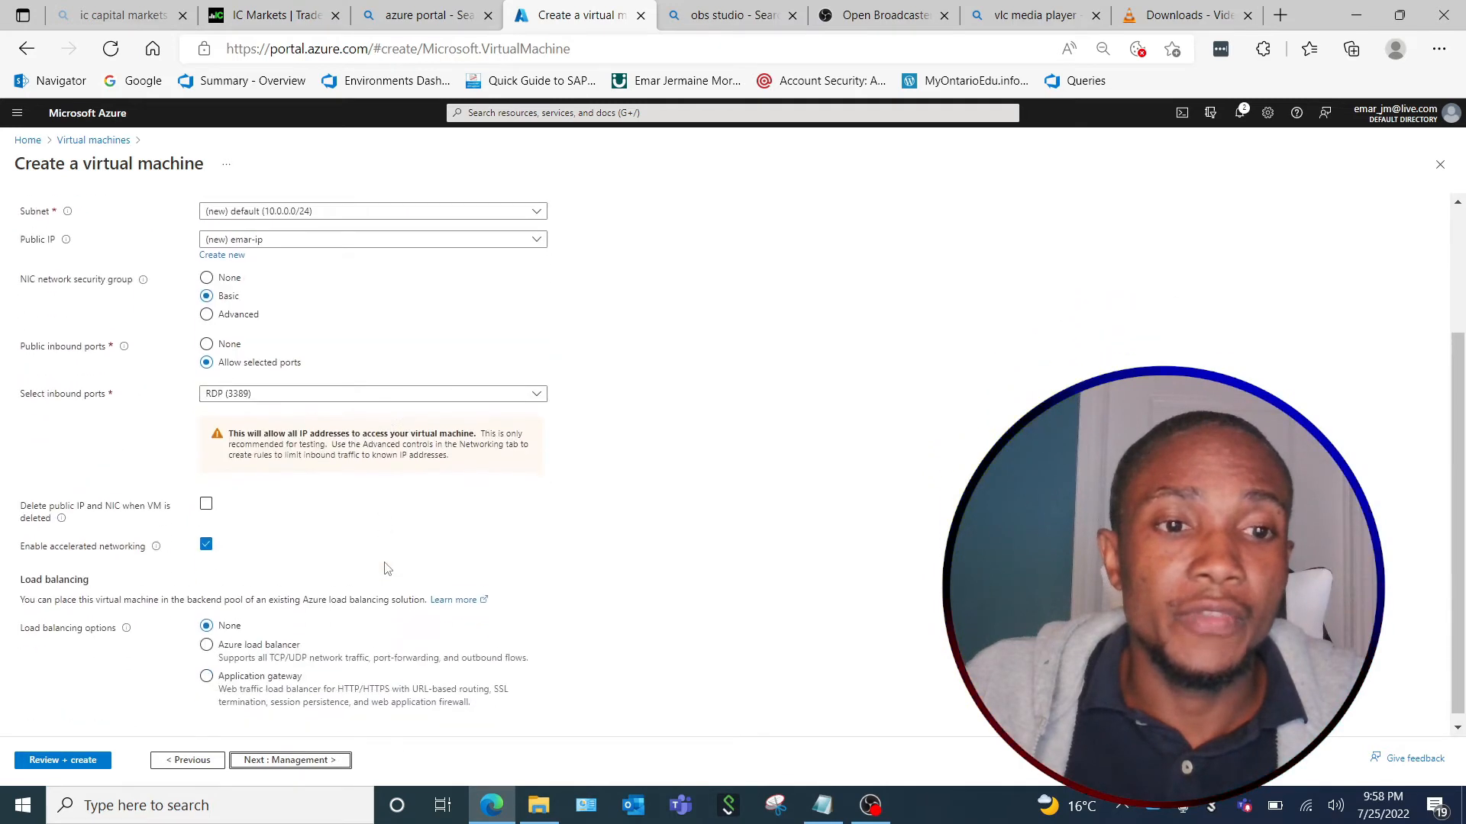
Review the virtual machine's management settings and its advanced settings, including extensions, custom data and host options.
{"action": "left_click", "coordinate": [303, 760]}
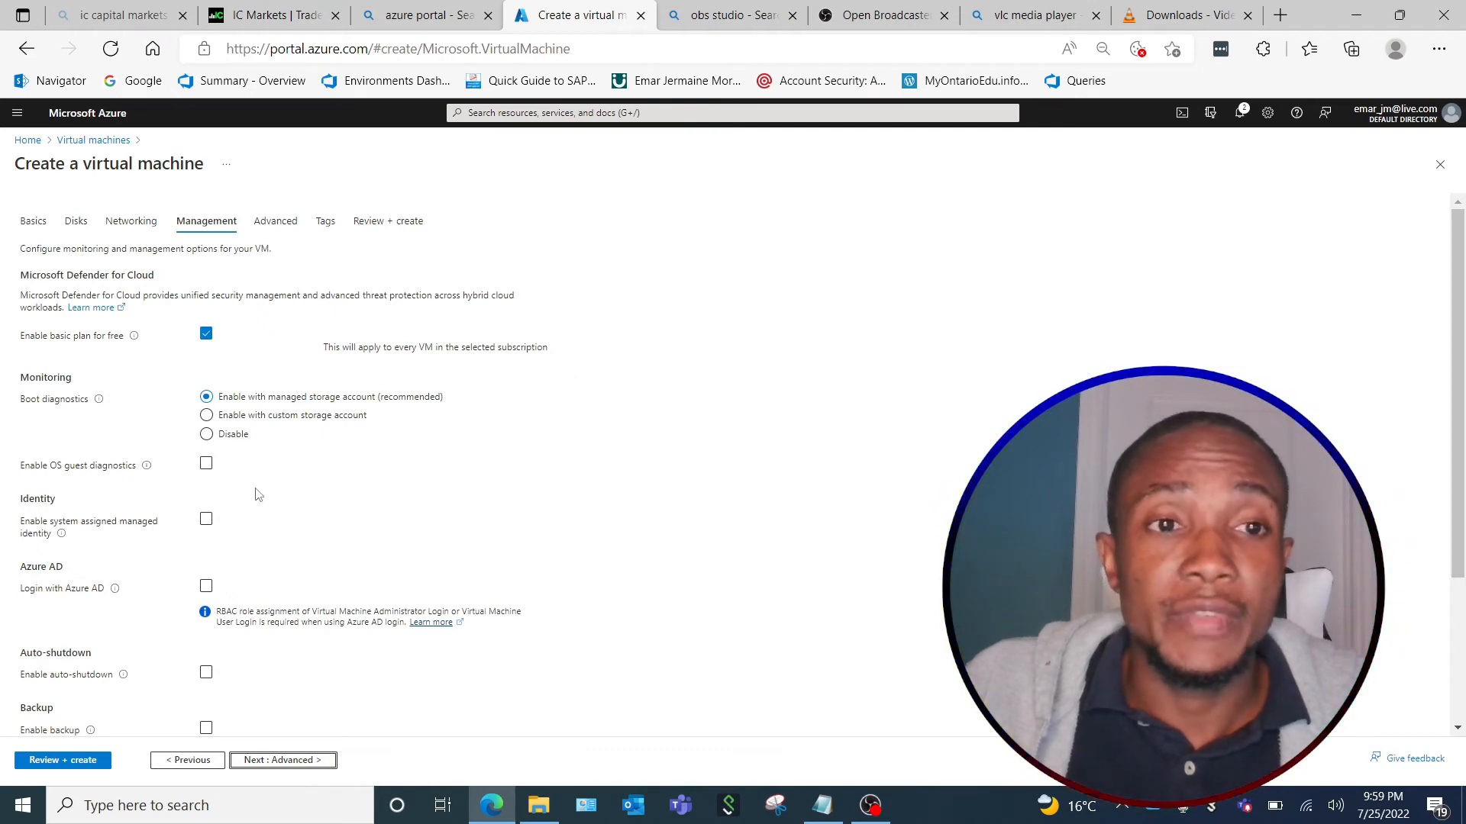
{"action": "scroll", "coordinate": [257, 495], "scroll_direction": "down", "scroll_amount": 3}
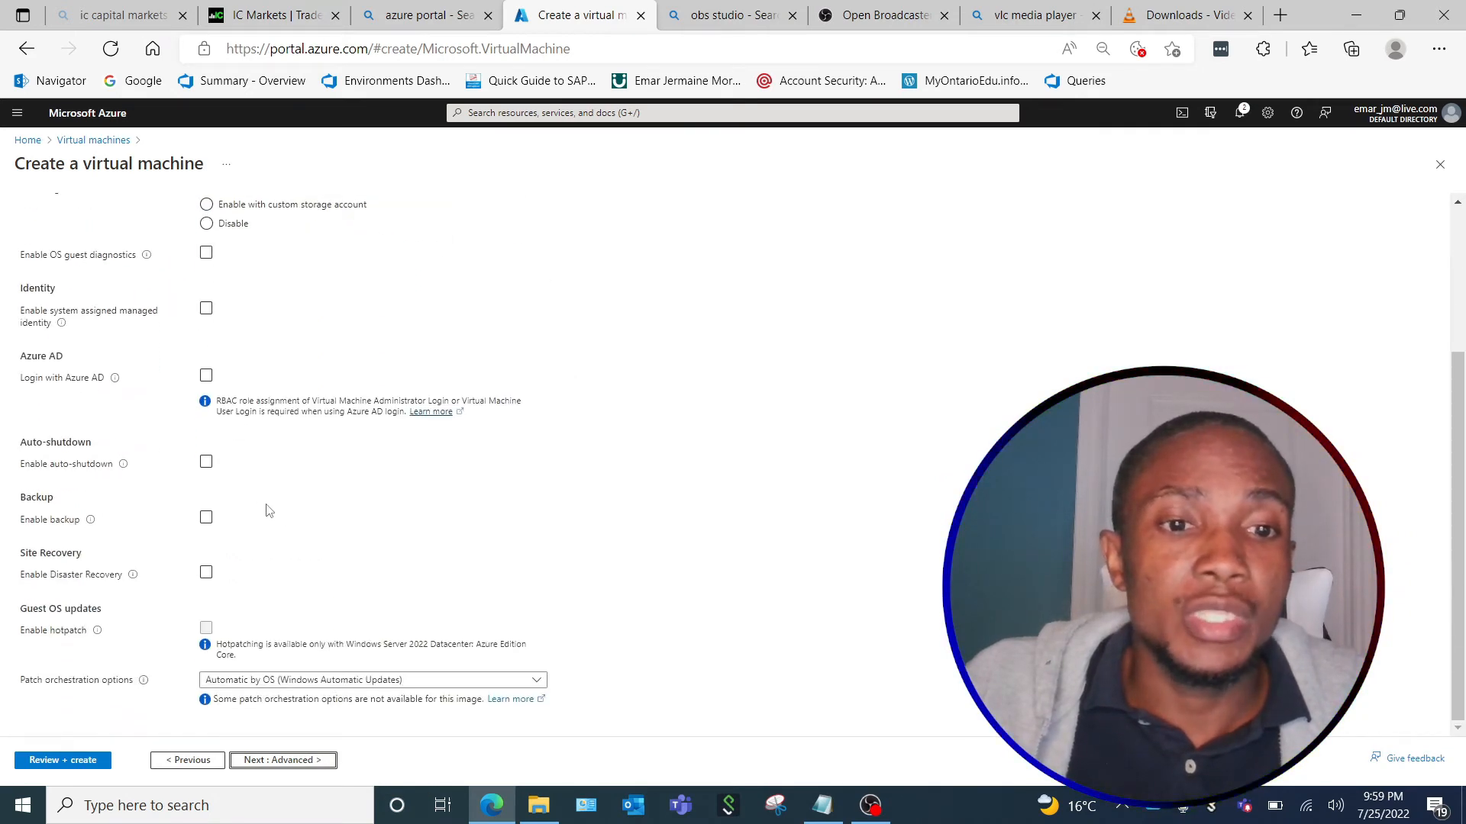
{"action": "left_click", "coordinate": [282, 761]}
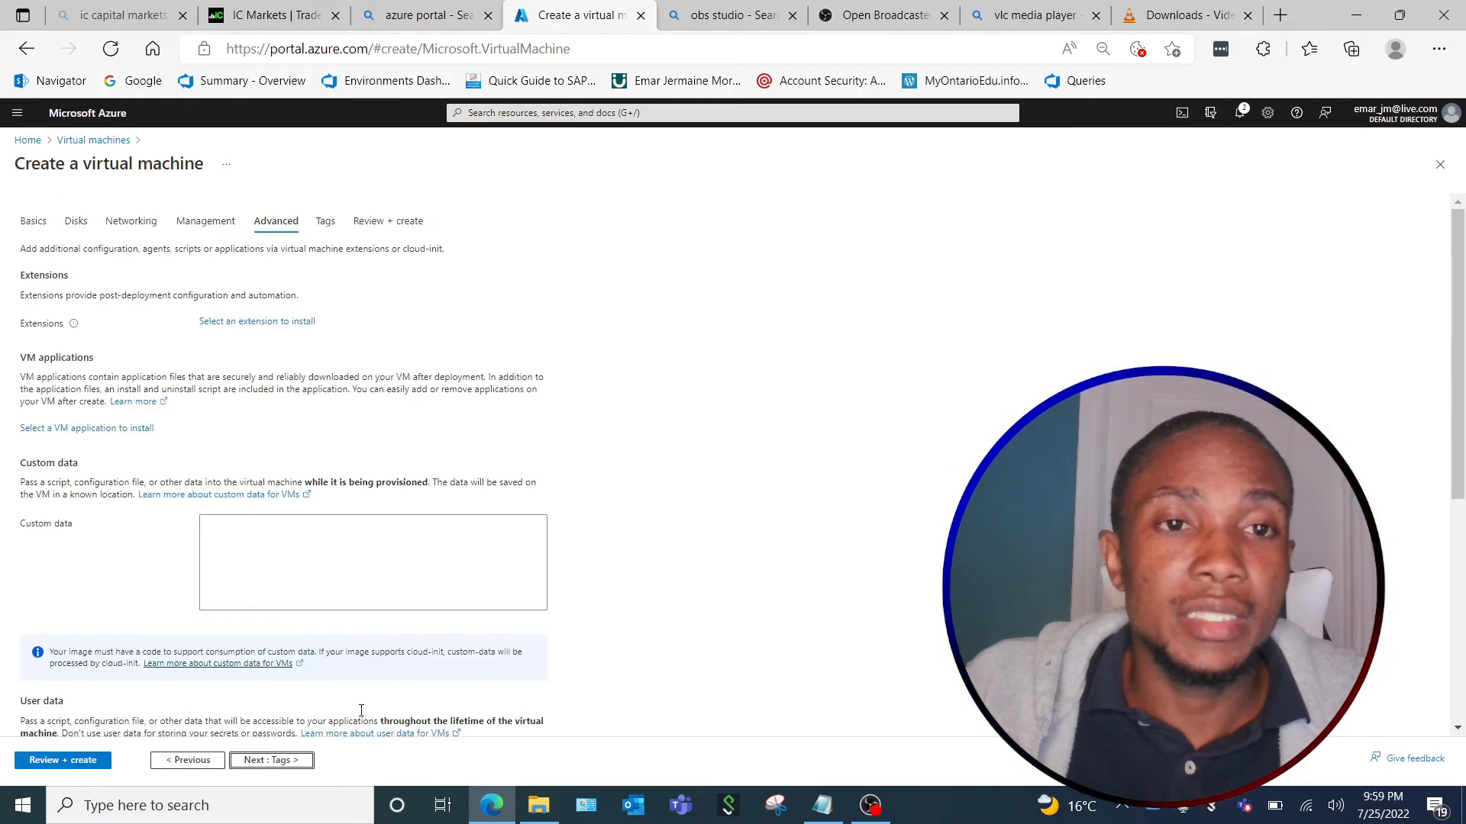
{"action": "scroll", "coordinate": [334, 656], "scroll_direction": "down", "scroll_amount": 6}
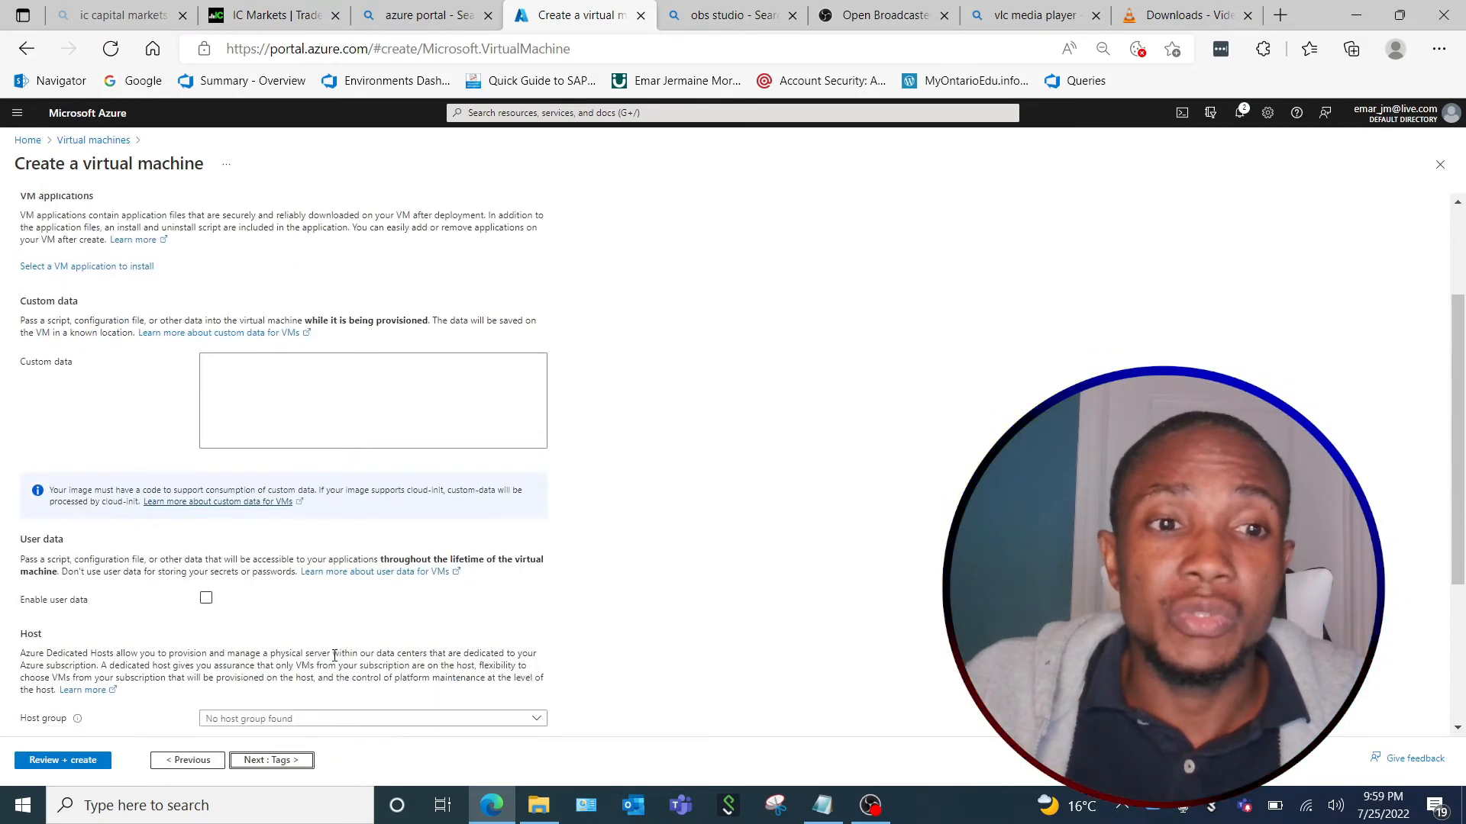
{"action": "scroll", "coordinate": [334, 657], "scroll_direction": "down", "scroll_amount": 1}
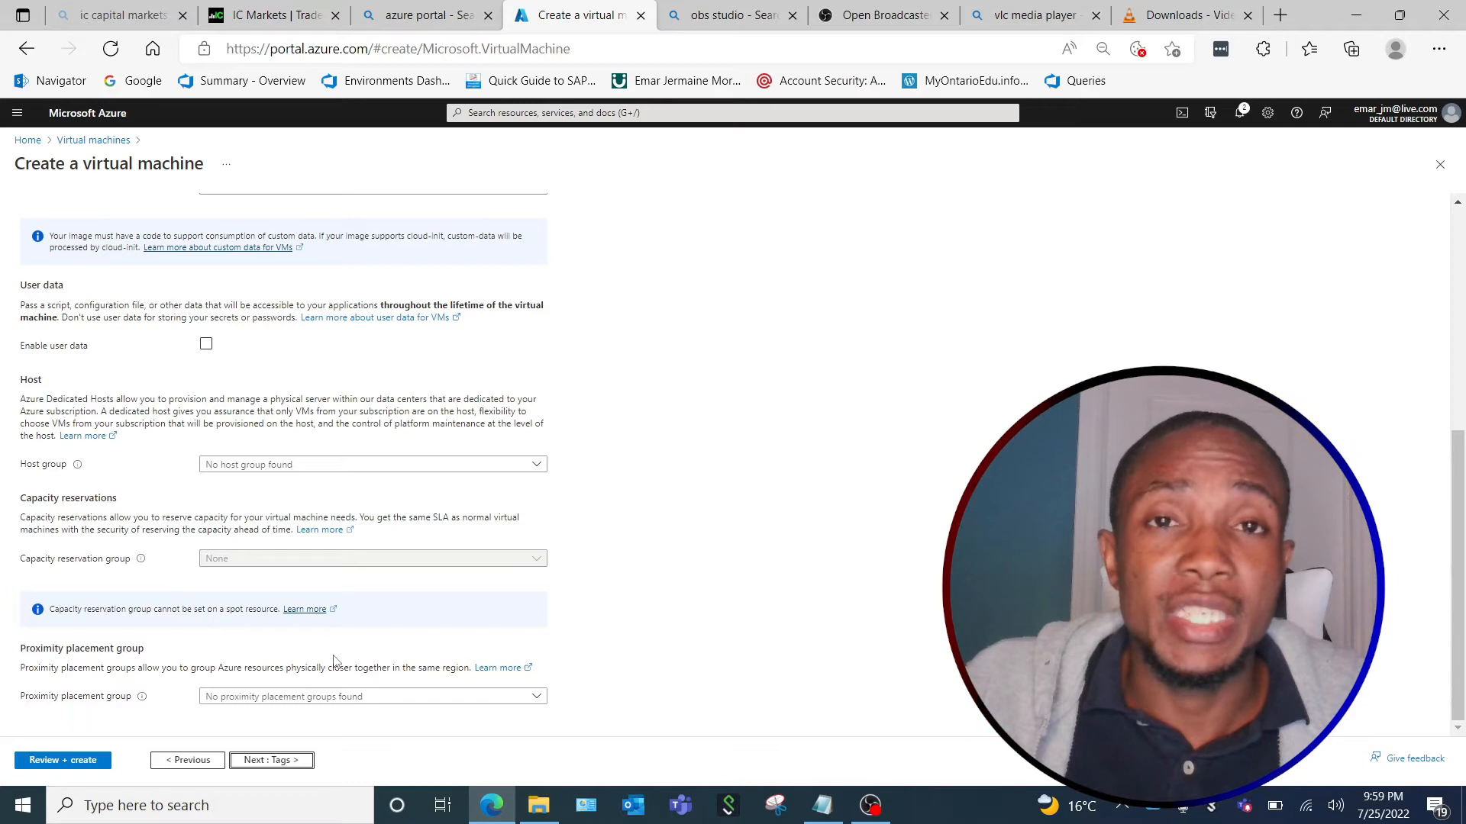
Validate the virtual machine configuration and review its pricing, terms and basic settings in the summary.
{"action": "left_click", "coordinate": [61, 761]}
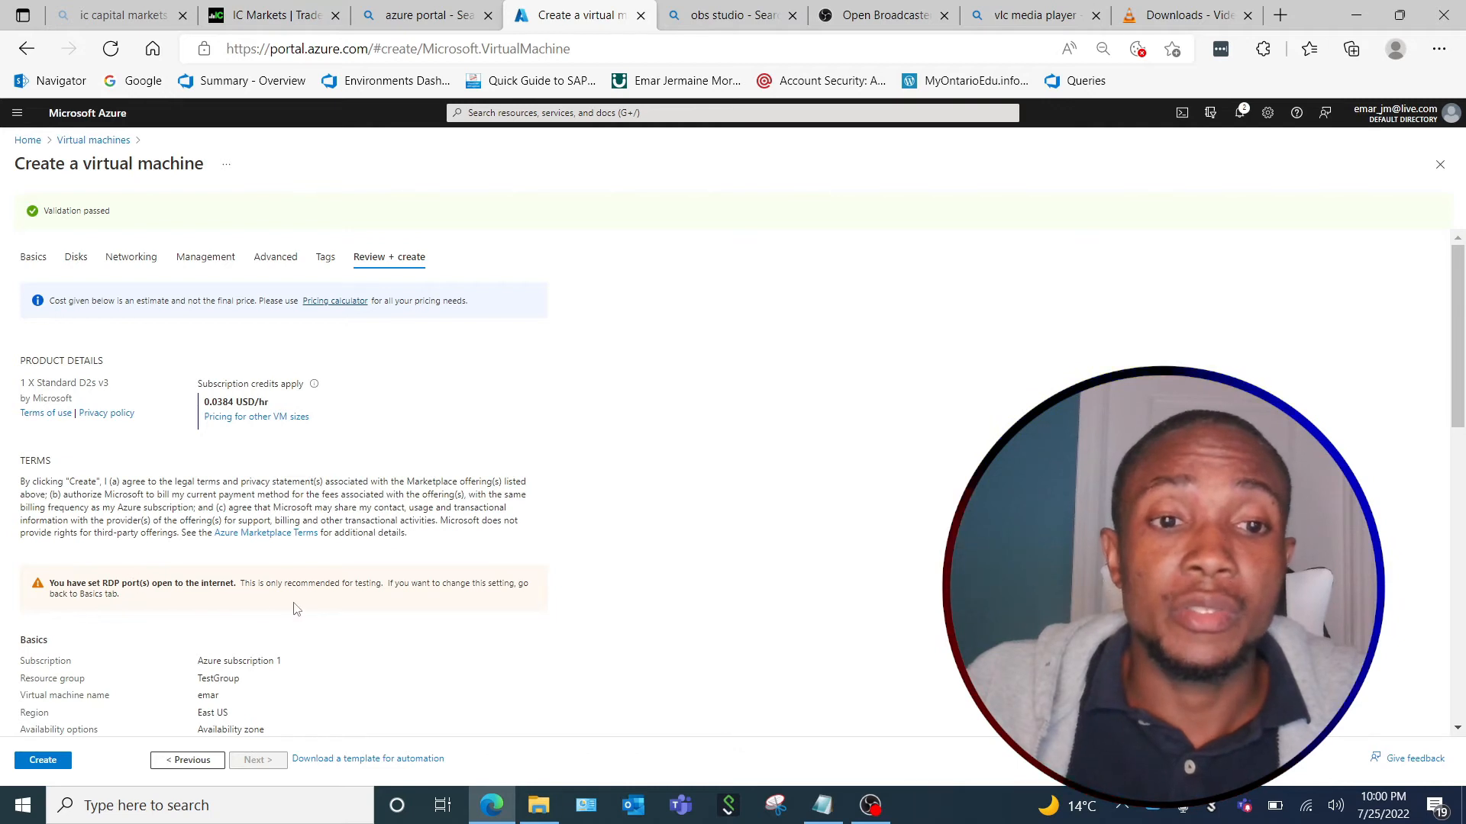
{"action": "scroll", "coordinate": [297, 608], "scroll_direction": "down", "scroll_amount": 2}
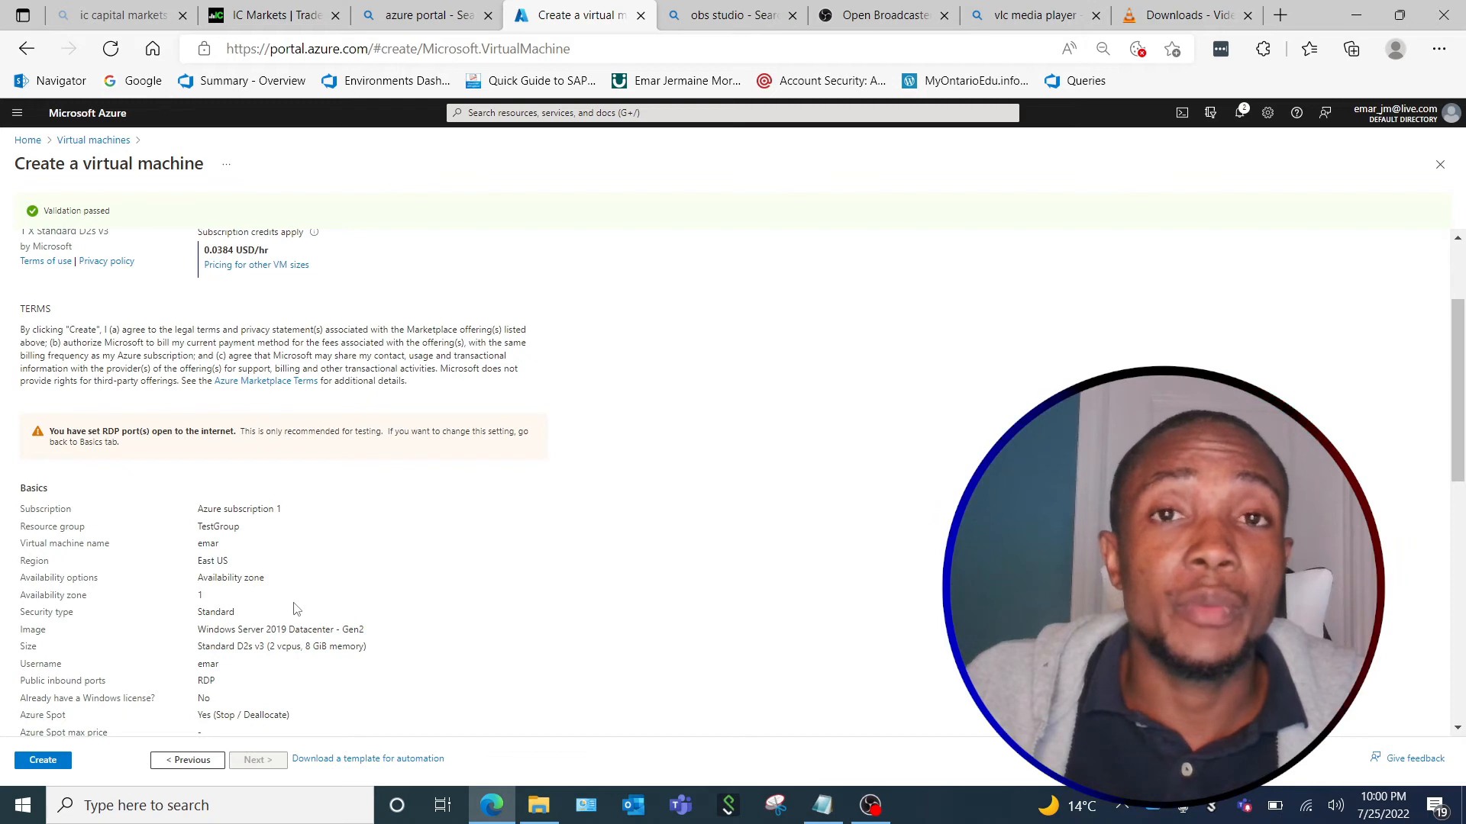
Create the virtual machine from the validated configuration and expand the deployment details to examine the deployed resources.
{"action": "scroll", "coordinate": [296, 609], "scroll_direction": "down", "scroll_amount": 10}
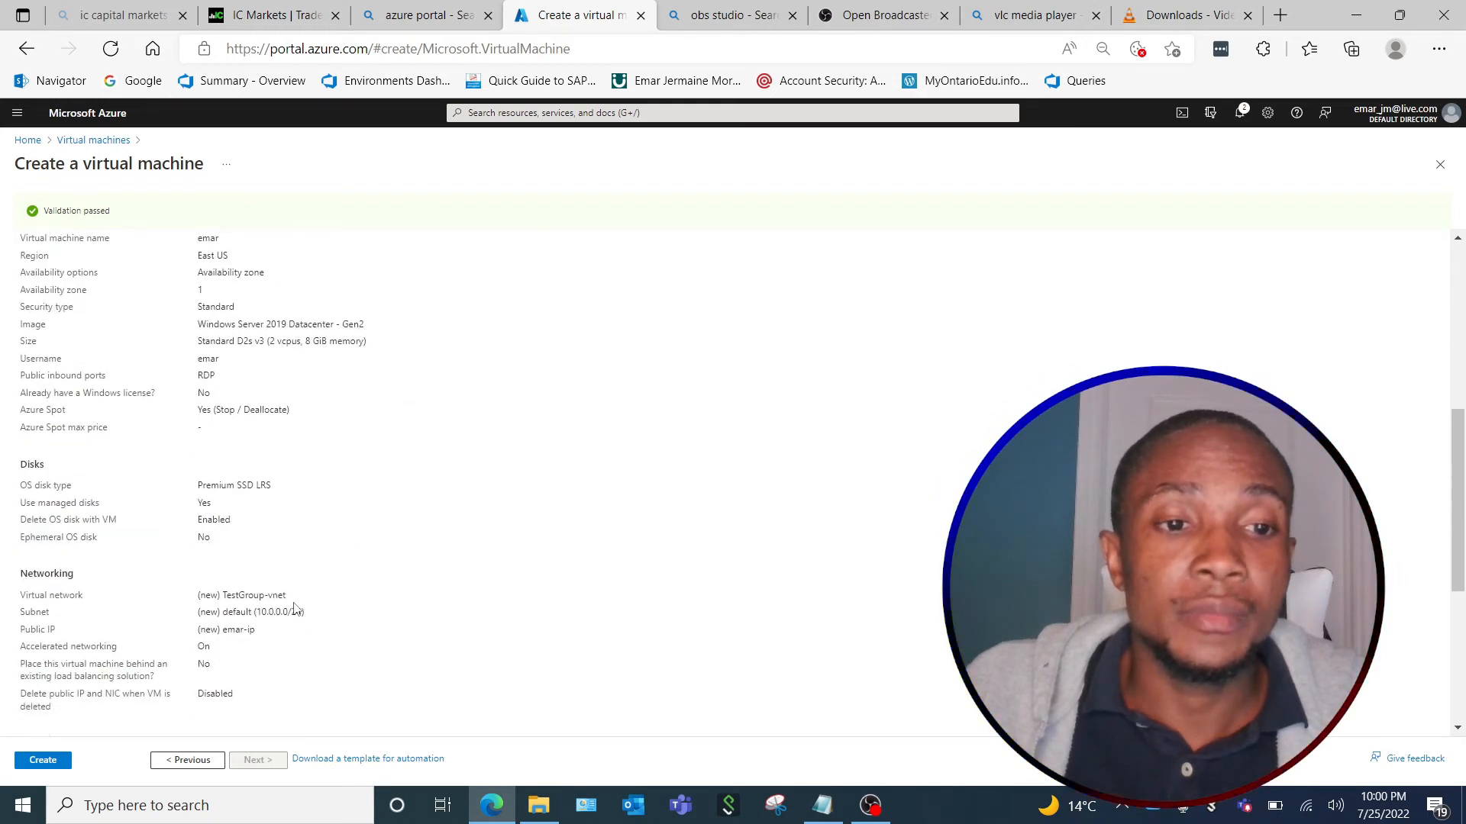
{"action": "left_click", "coordinate": [64, 753]}
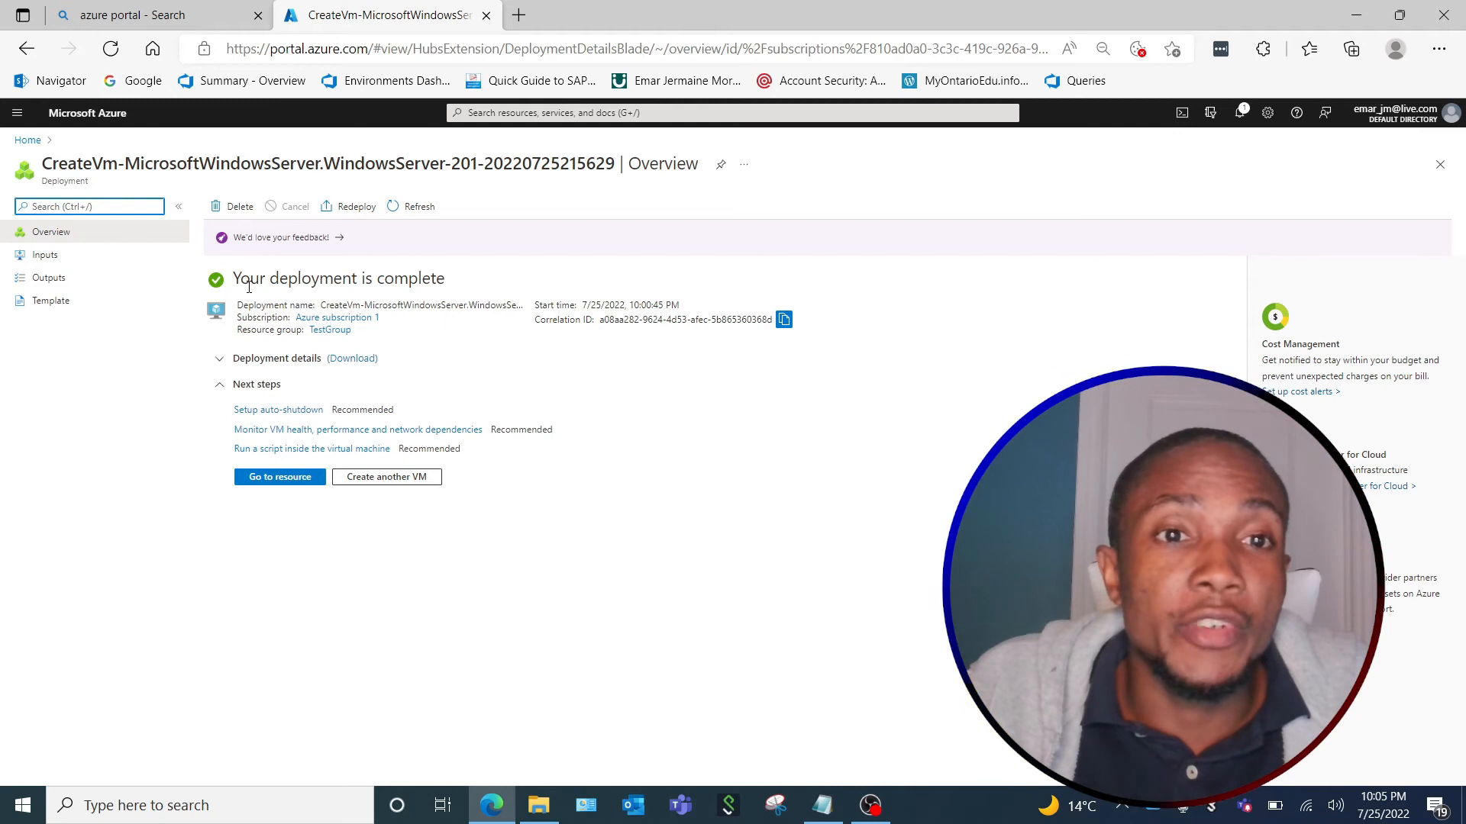
{"action": "left_click", "coordinate": [238, 359]}
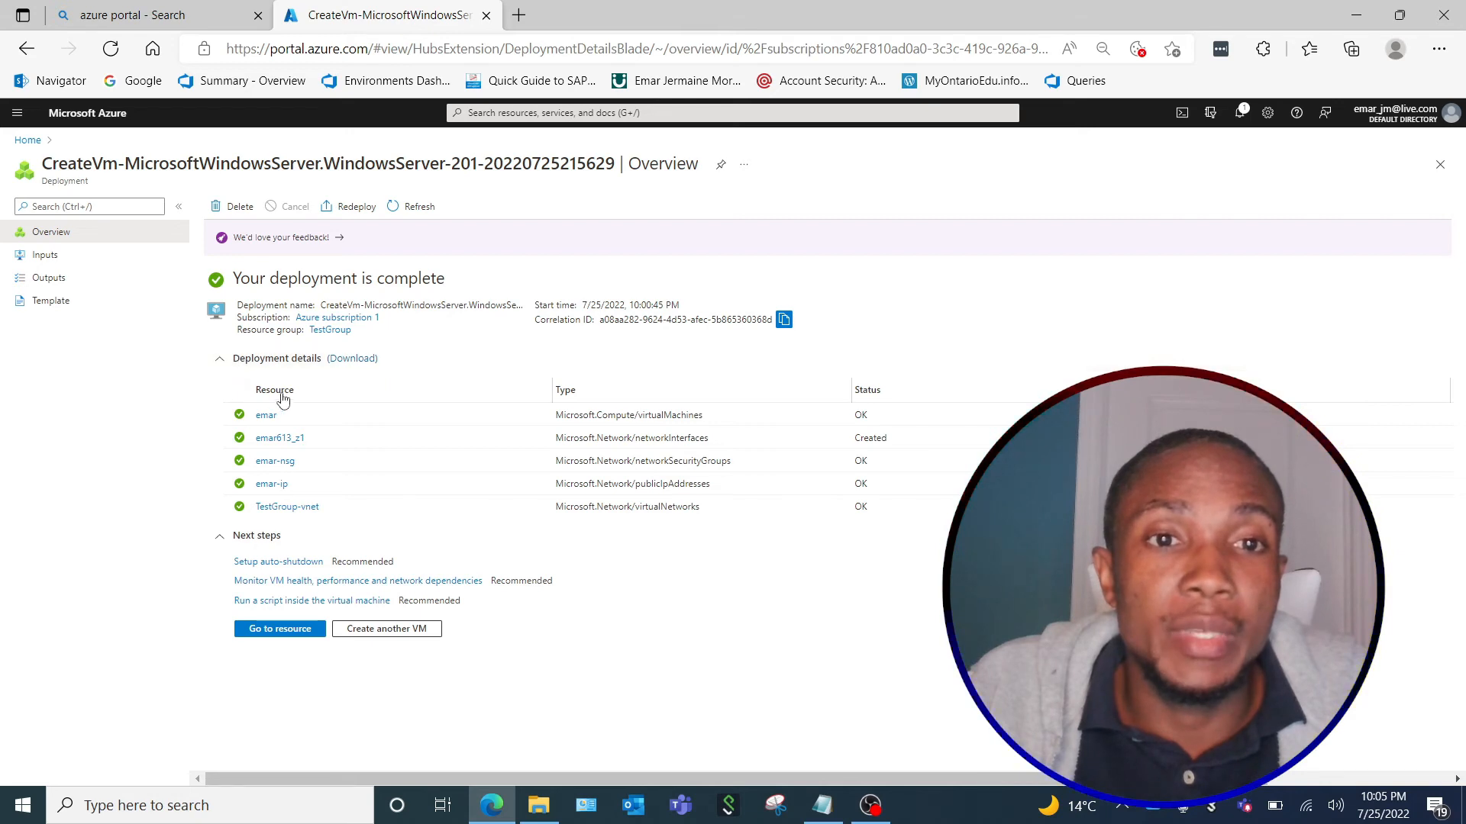
Leave the deployment overview and open the new virtual machine's overview from the list of virtual machines.
{"action": "left_click", "coordinate": [1440, 165]}
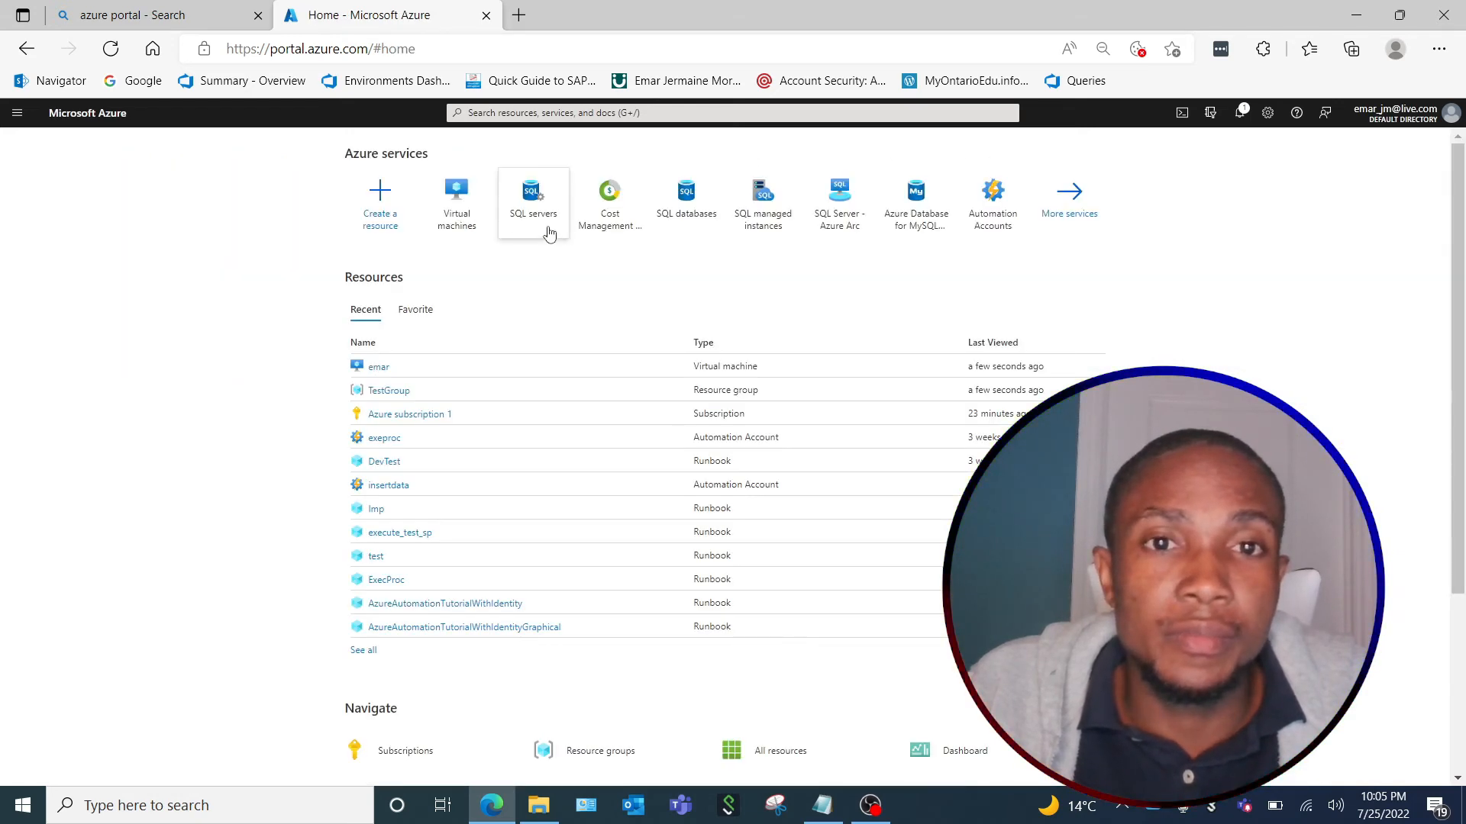
{"action": "left_click", "coordinate": [468, 210]}
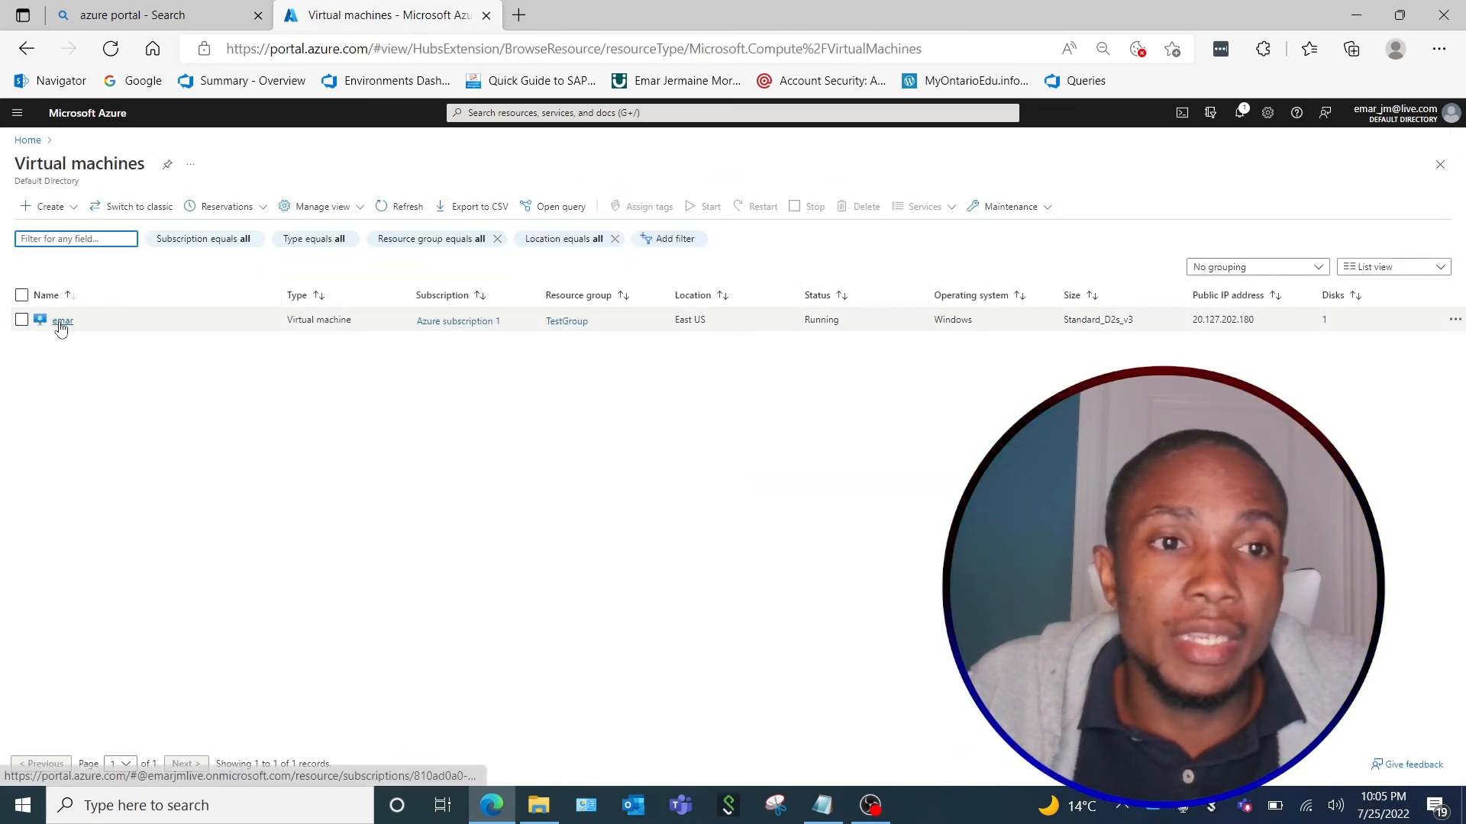
{"action": "mouse_move", "coordinate": [63, 327]}
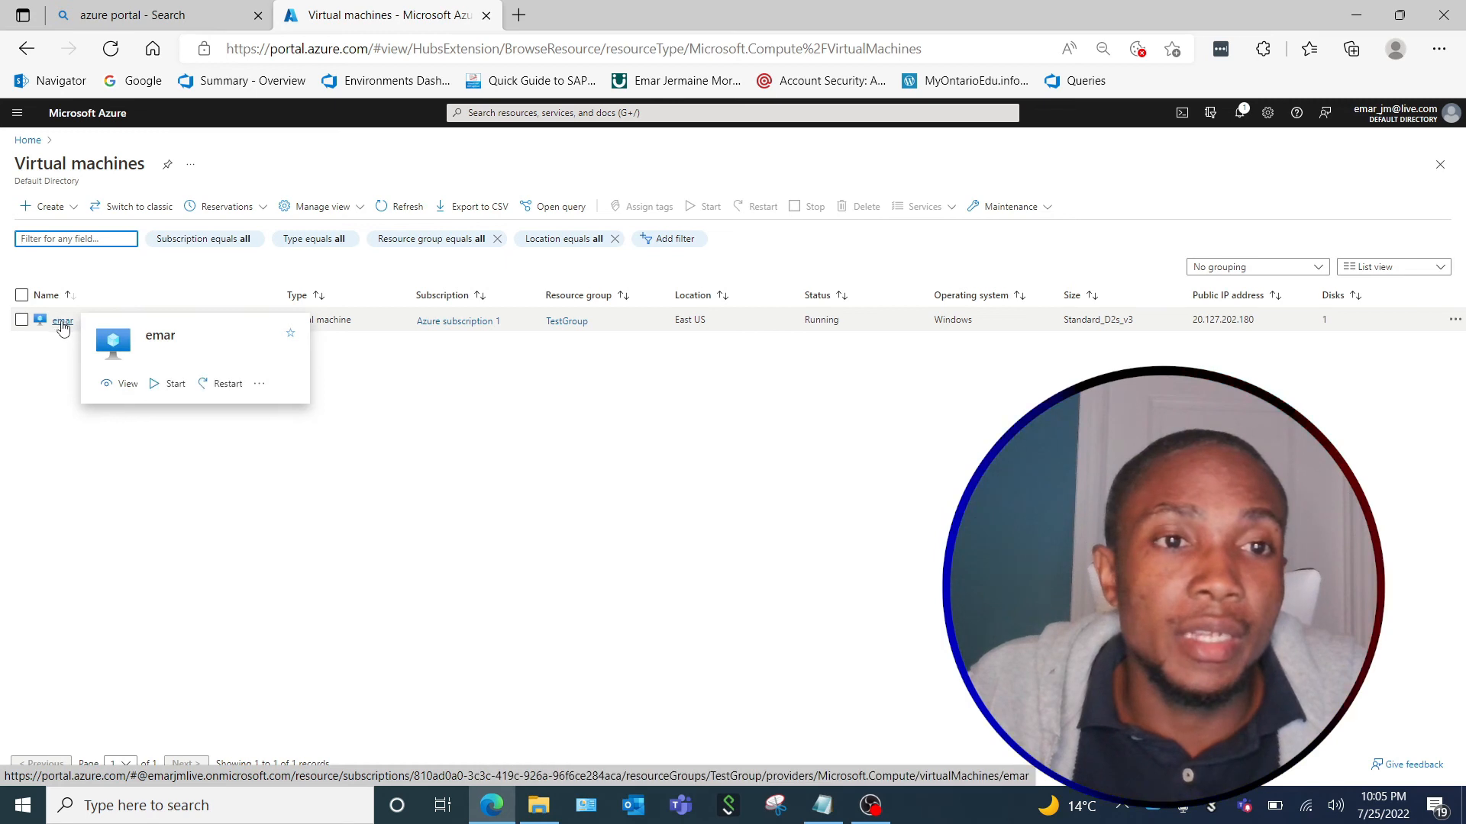
{"action": "left_click", "coordinate": [61, 324]}
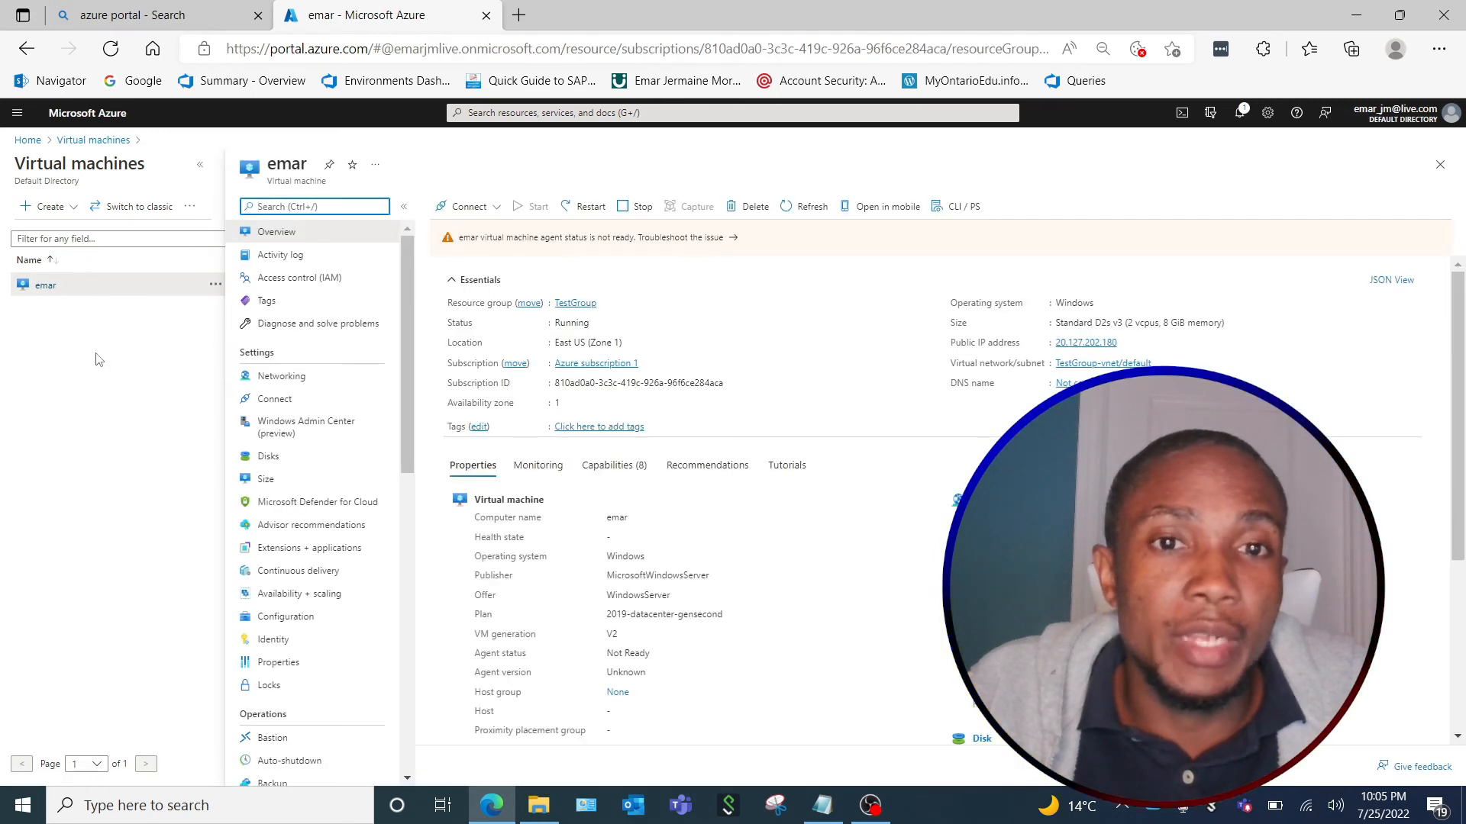
Download the virtual machine's RDP file, open it and accept connecting to the remote computer despite the unknown publisher.
{"action": "left_click", "coordinate": [473, 209]}
{"action": "left_click", "coordinate": [449, 236]}
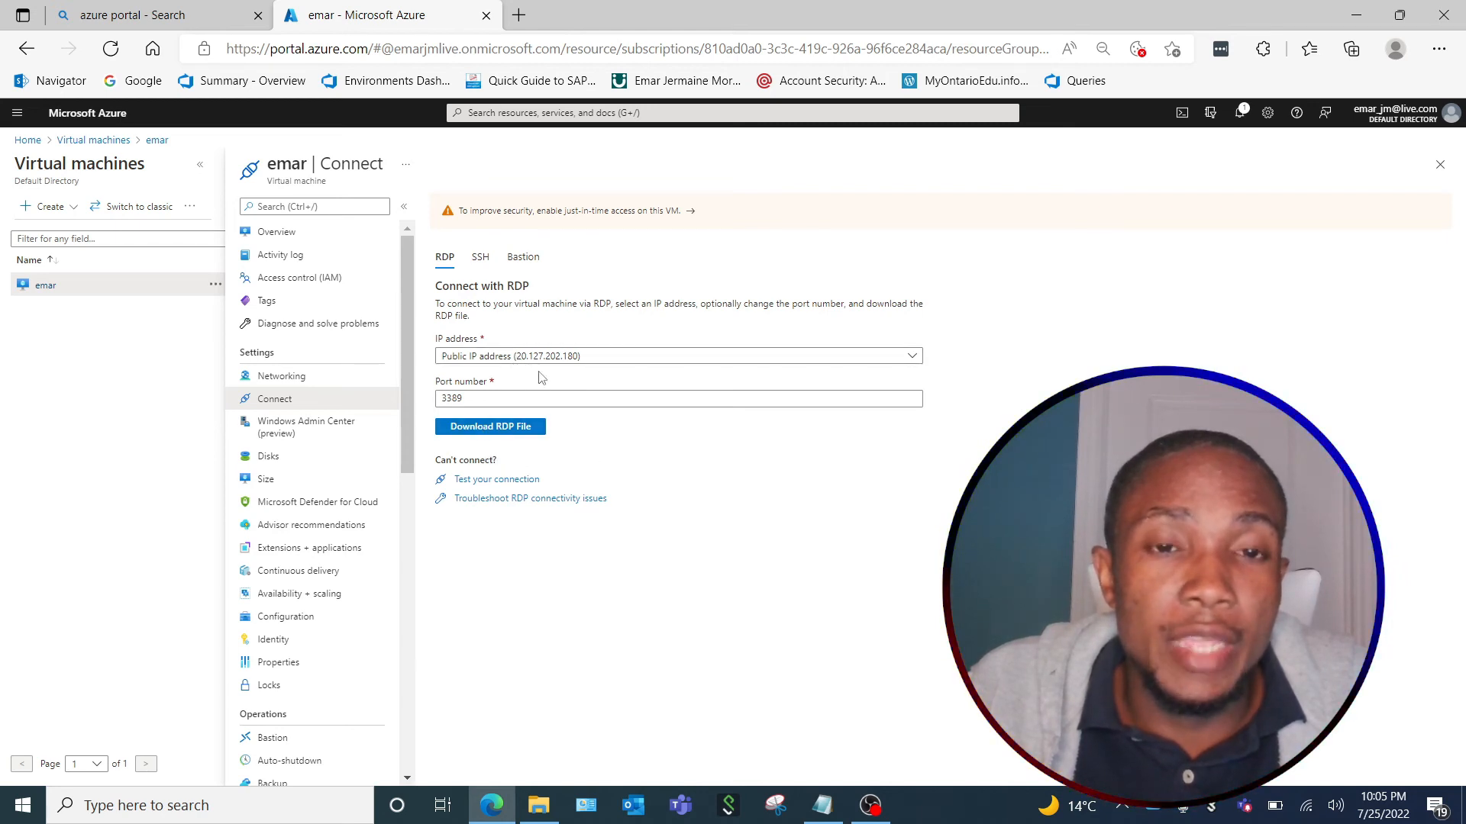
{"action": "left_click", "coordinate": [476, 432]}
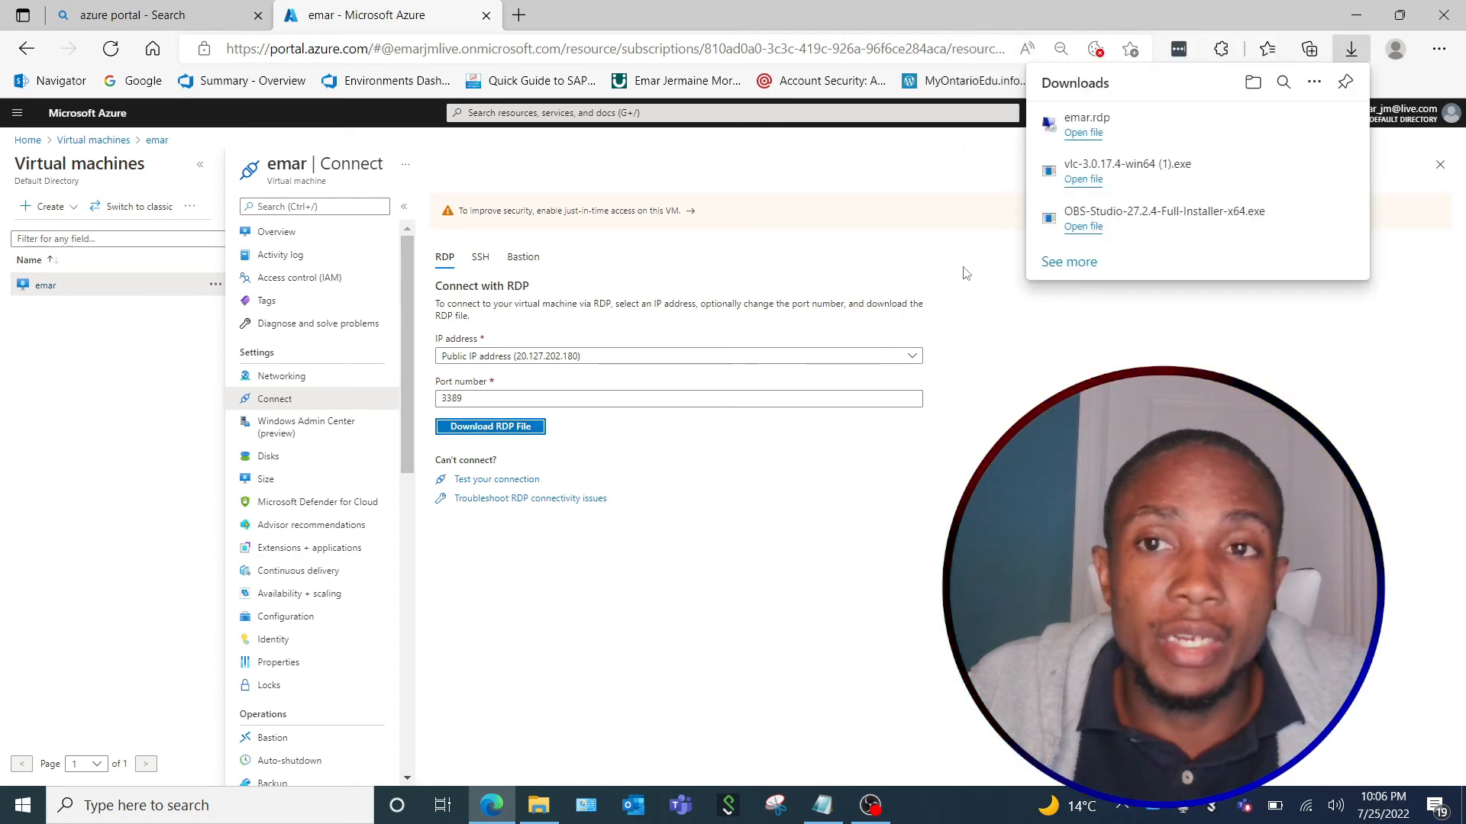
{"action": "left_click", "coordinate": [1084, 132]}
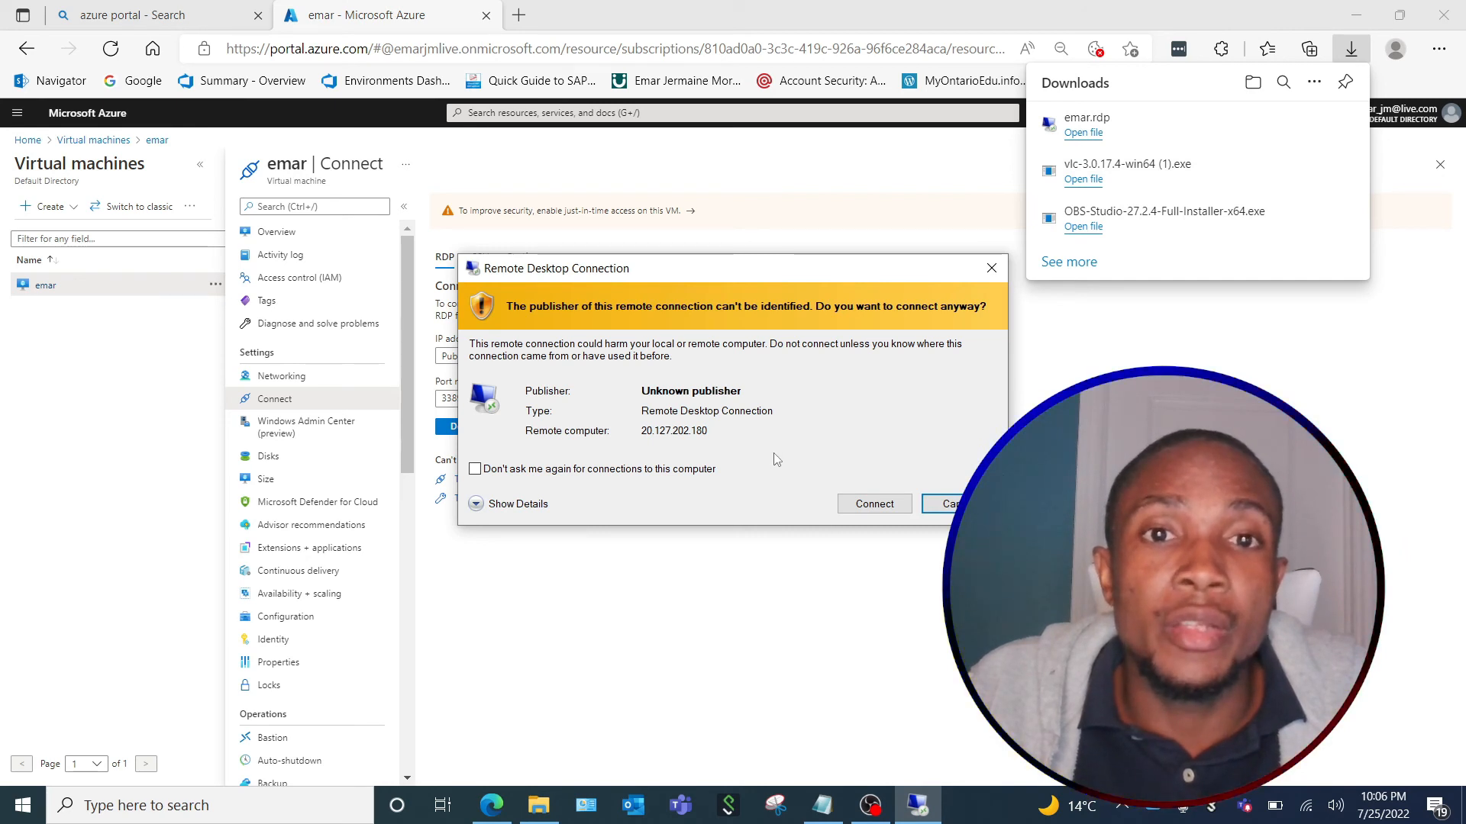
{"action": "left_click", "coordinate": [870, 504]}
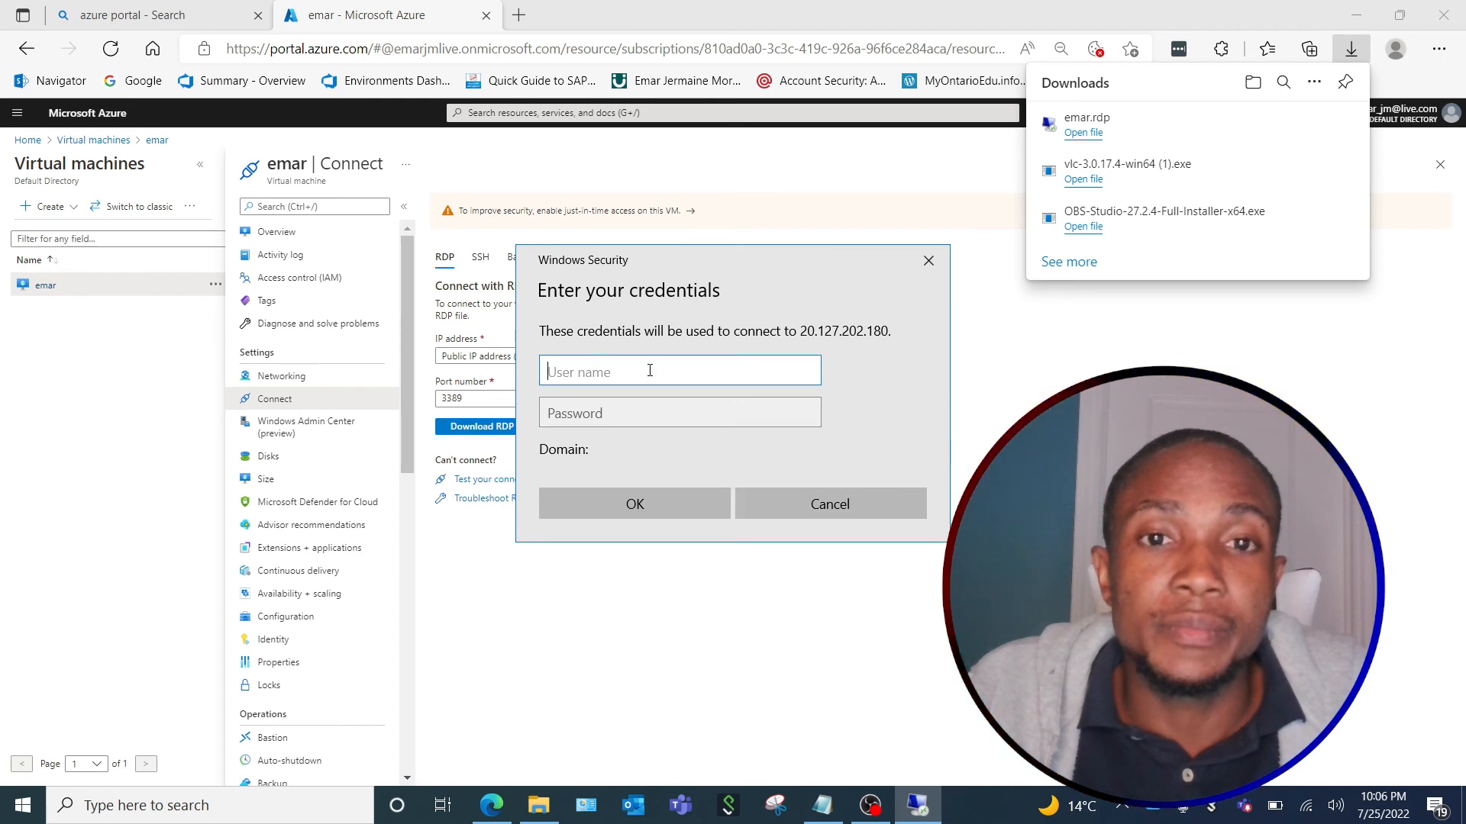
Sign in to the remote desktop session with the virtual machine's administrator user name and password.
{"action": "type", "text": "emar"}
{"action": "left_click", "coordinate": [620, 426]}
{"action": "type", "text": "•••••••••••"}
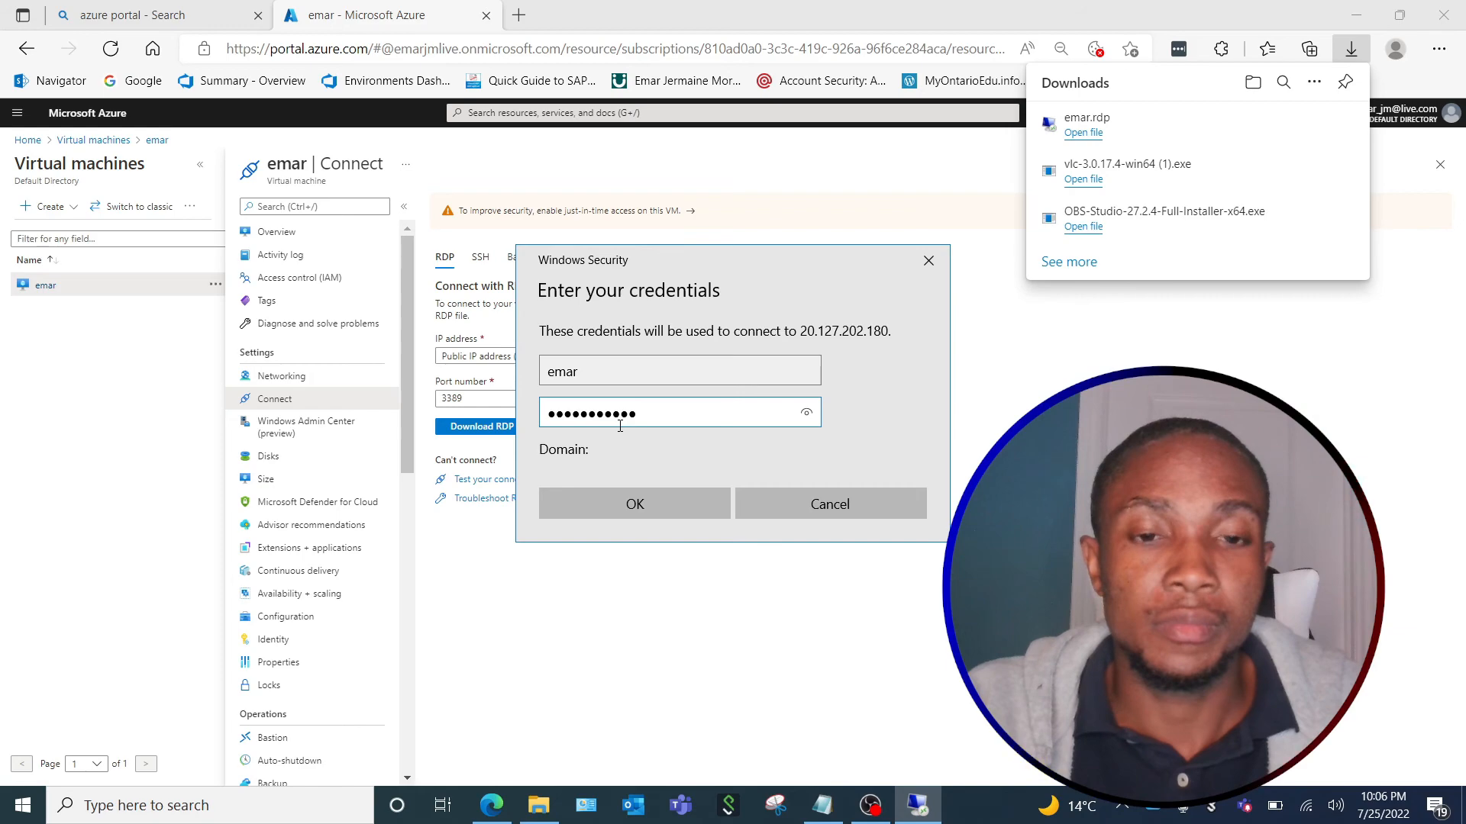
{"action": "key", "text": "Return"}
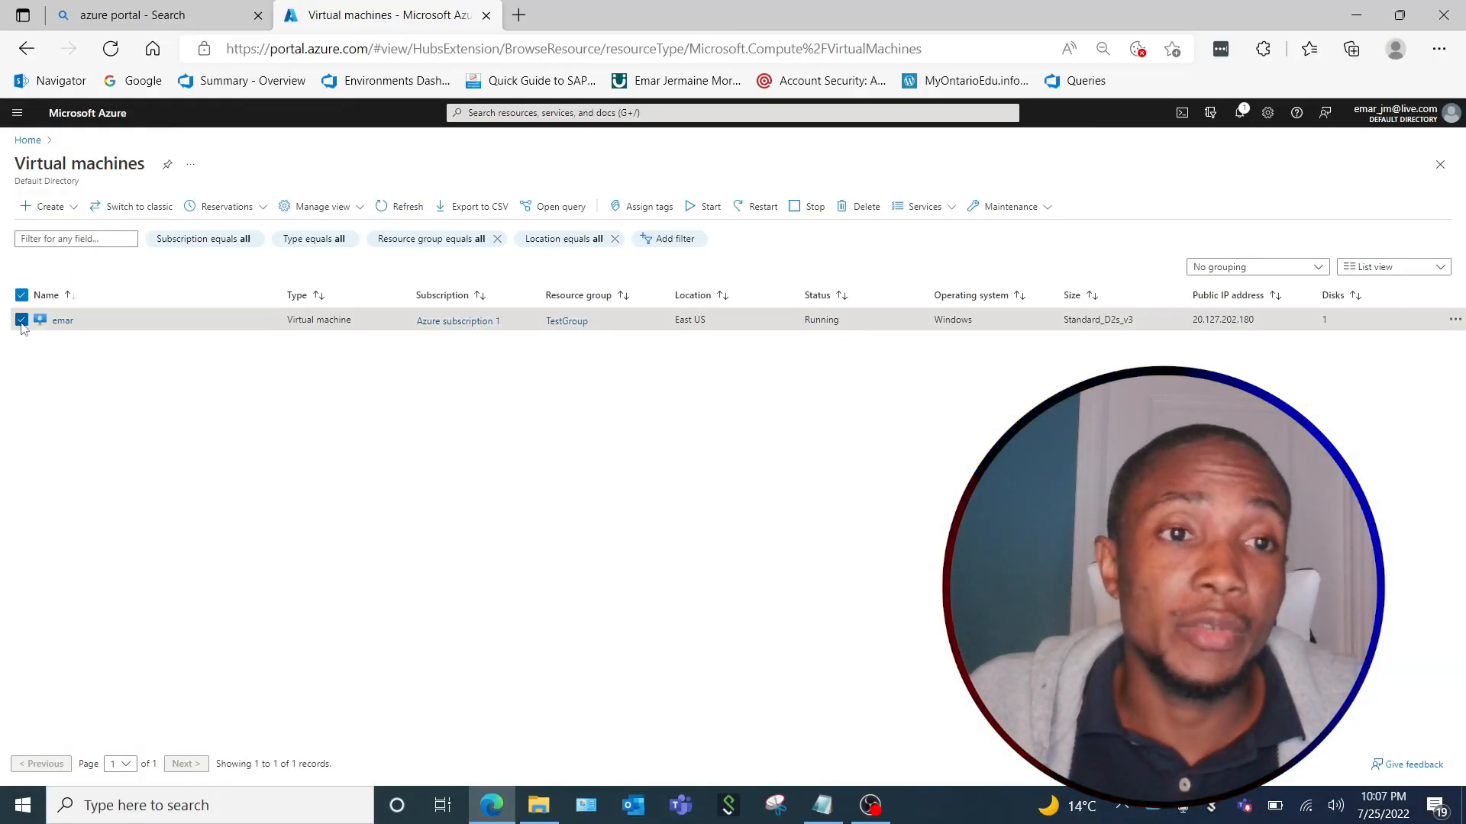
Delete the selected virtual machine without force delete, confirming the removal with the word "delete".
{"action": "left_click", "coordinate": [859, 206]}
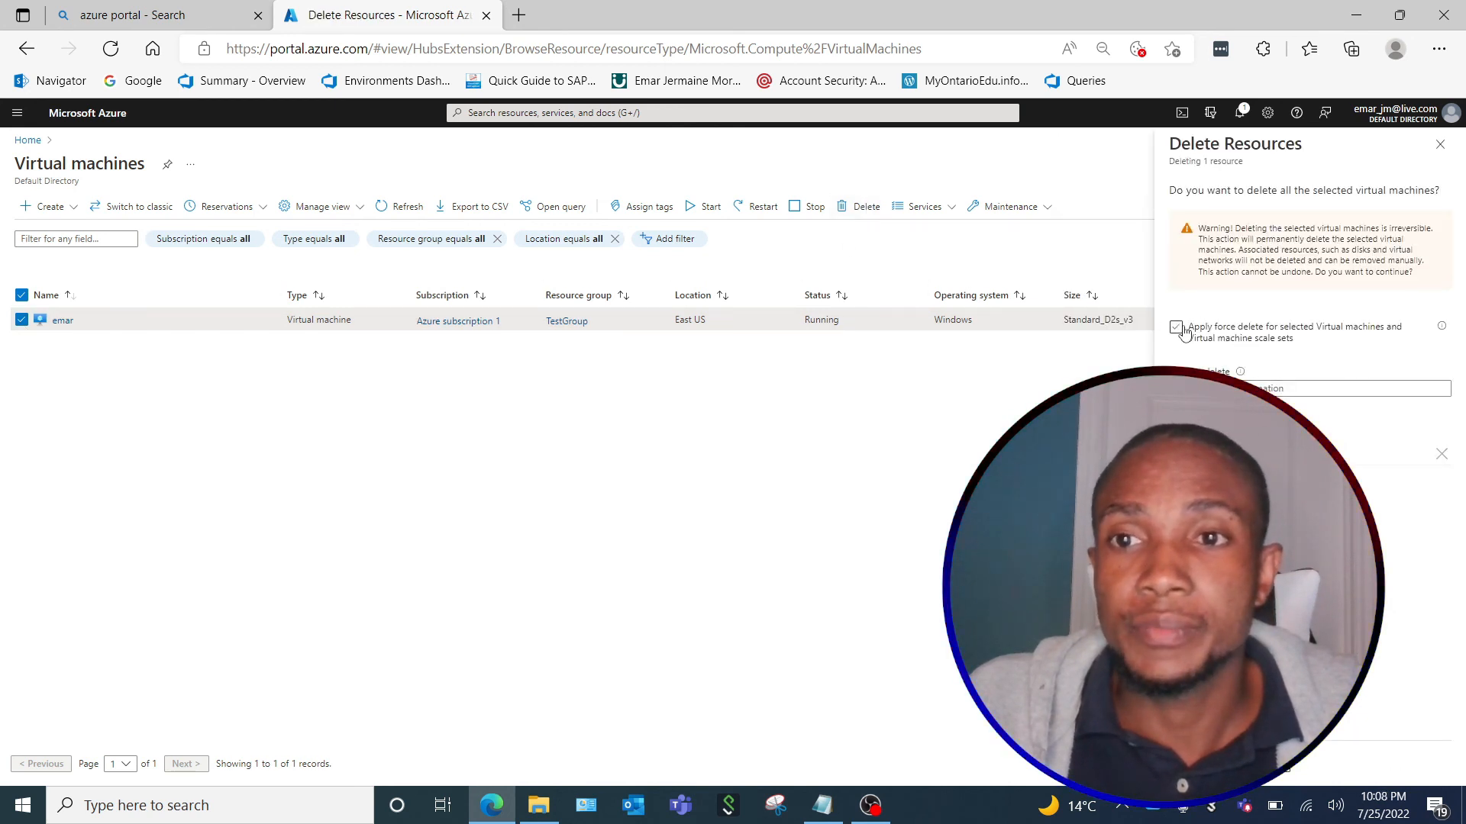
{"action": "left_click", "coordinate": [1208, 389]}
{"action": "type", "text": "delete"}
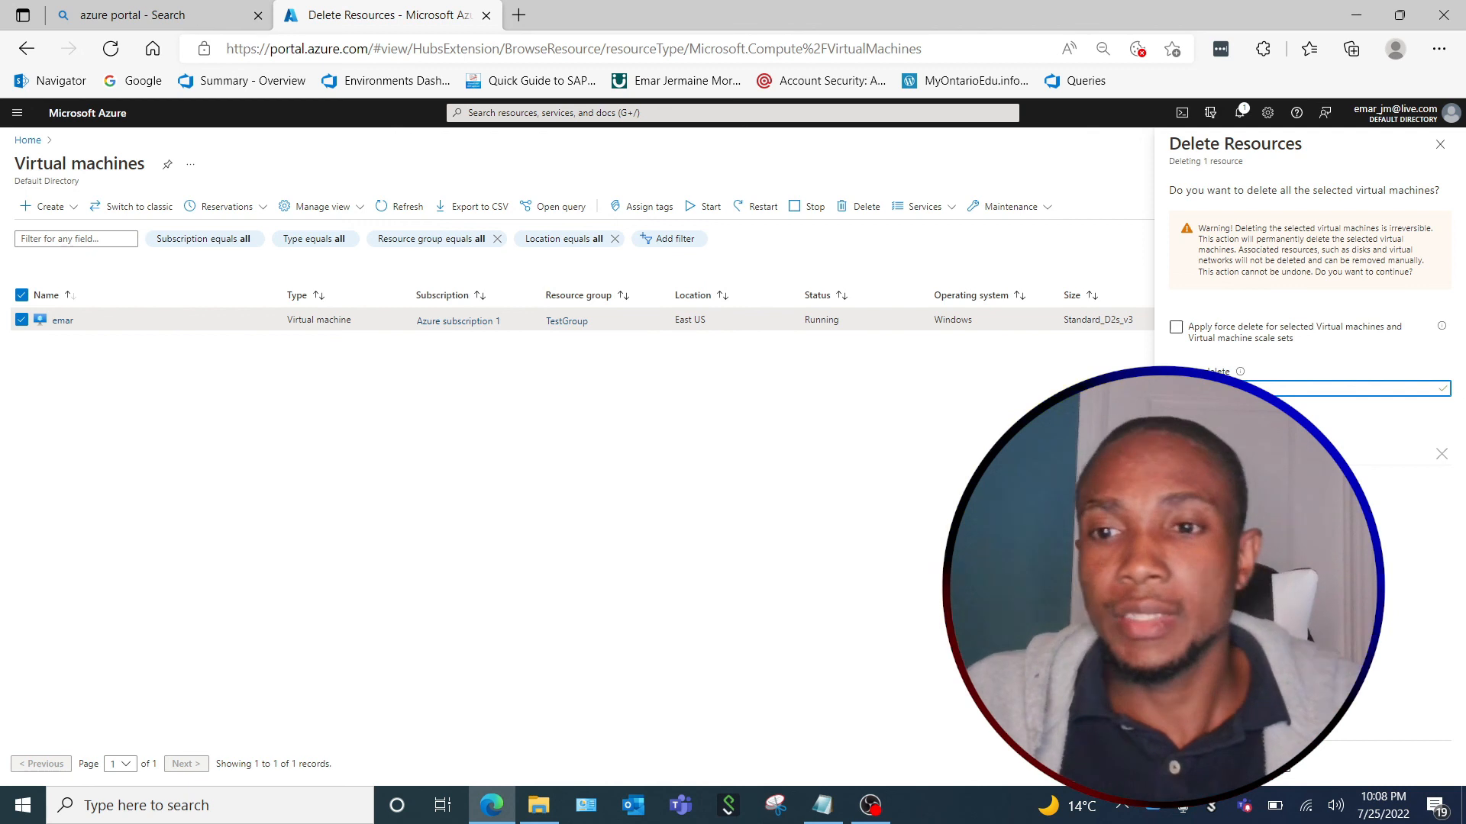
{"action": "left_click", "coordinate": [1198, 764]}
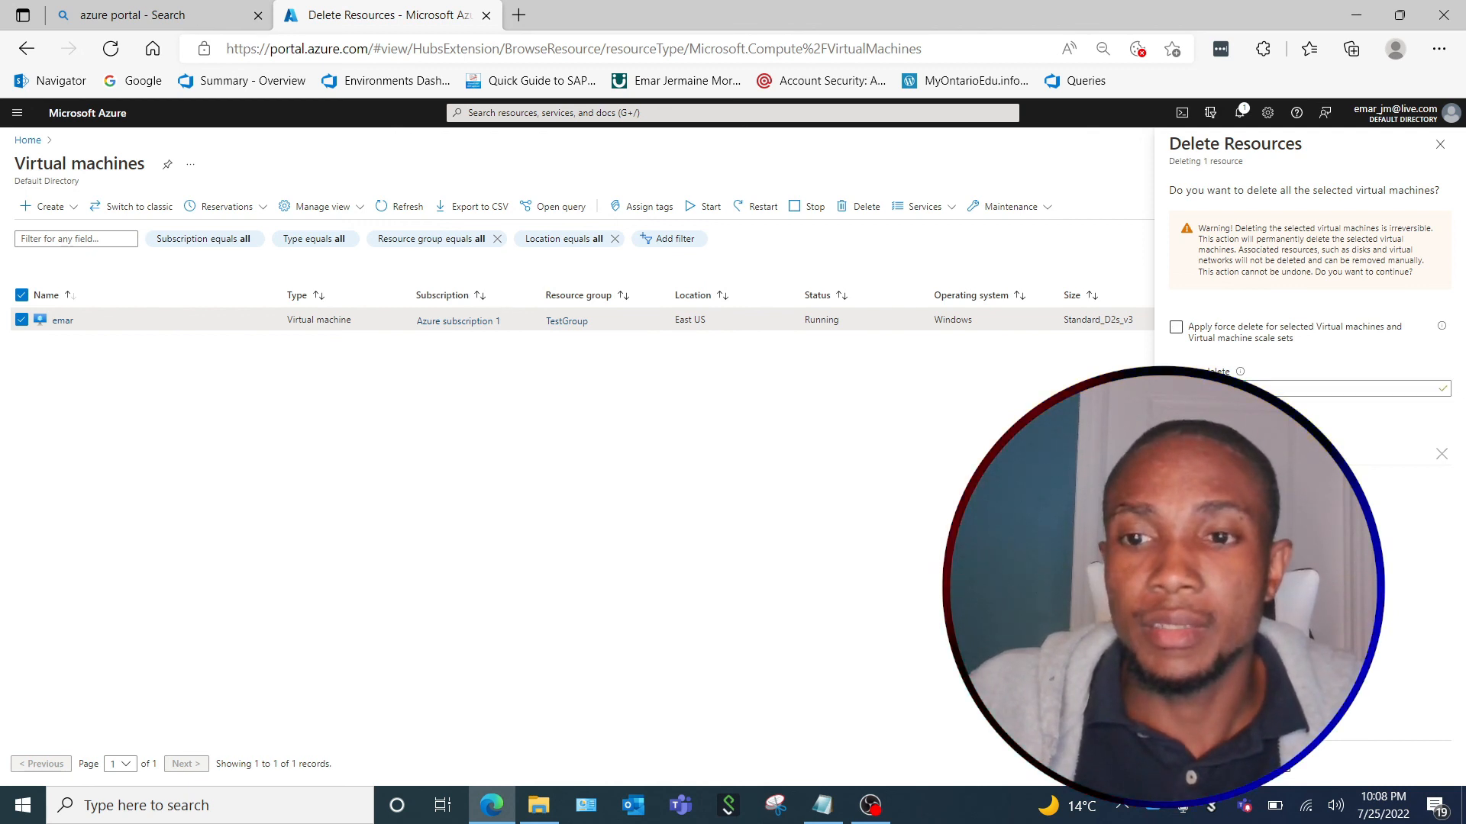